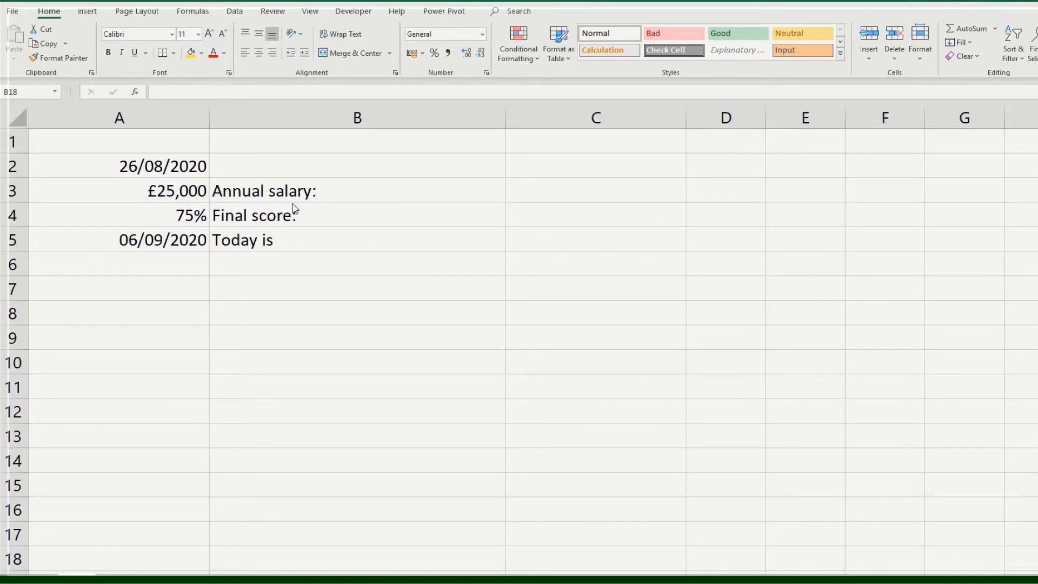
# - Enter the formula =TEXT(A2,"mmm-yyyy") in cell B2 to show the date in A2 as abbreviated month and year
pyautogui.click(84, 167)
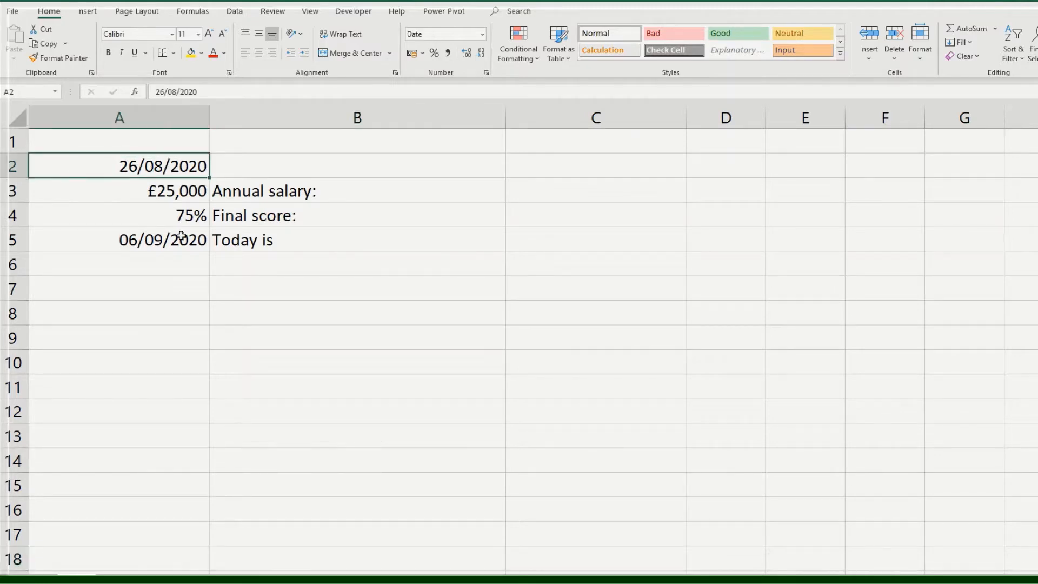
pyautogui.click(267, 167)
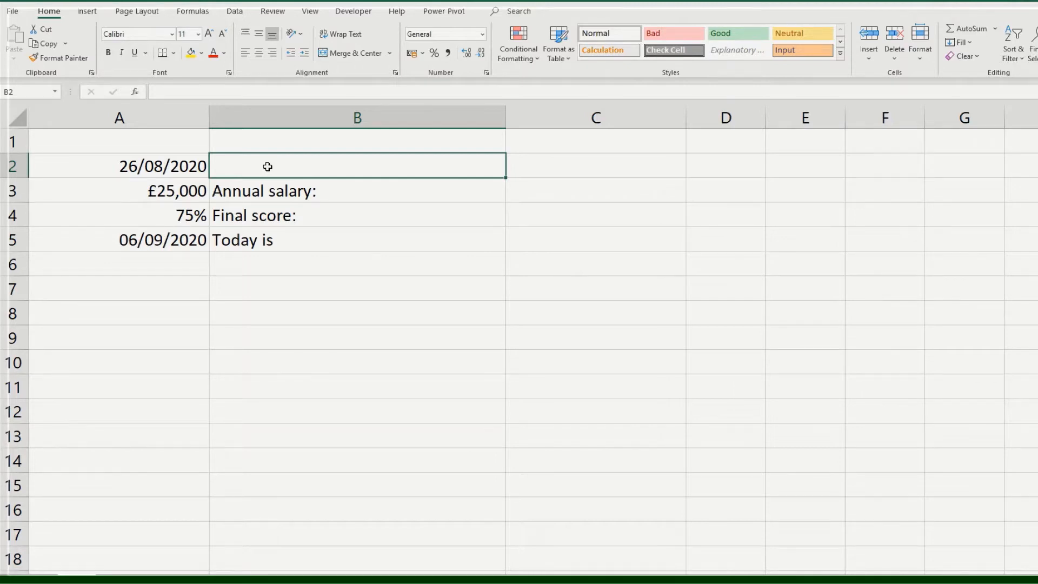
pyautogui.write('=tex')
pyautogui.press('Tab')
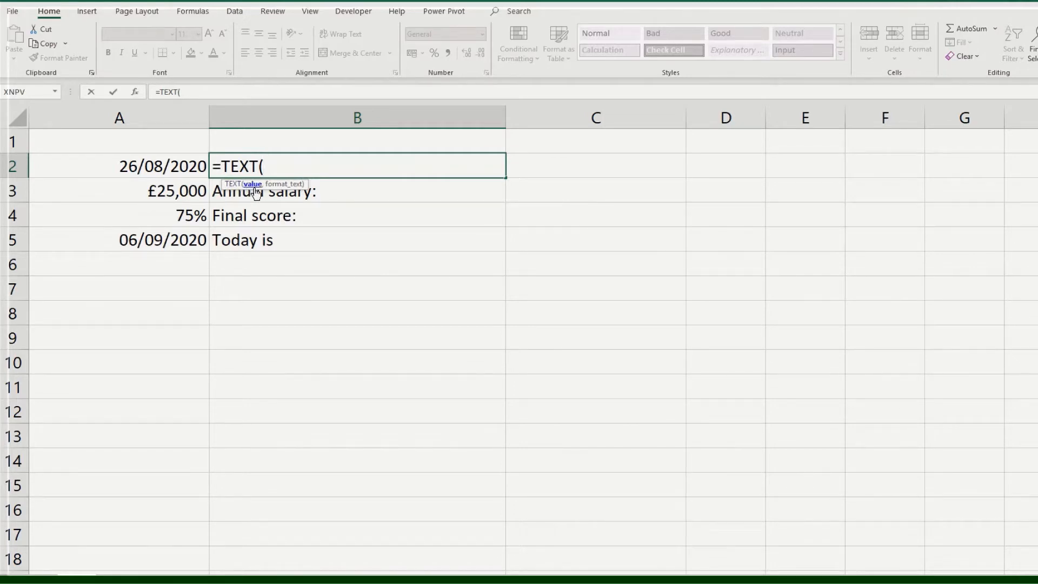
pyautogui.click(157, 166)
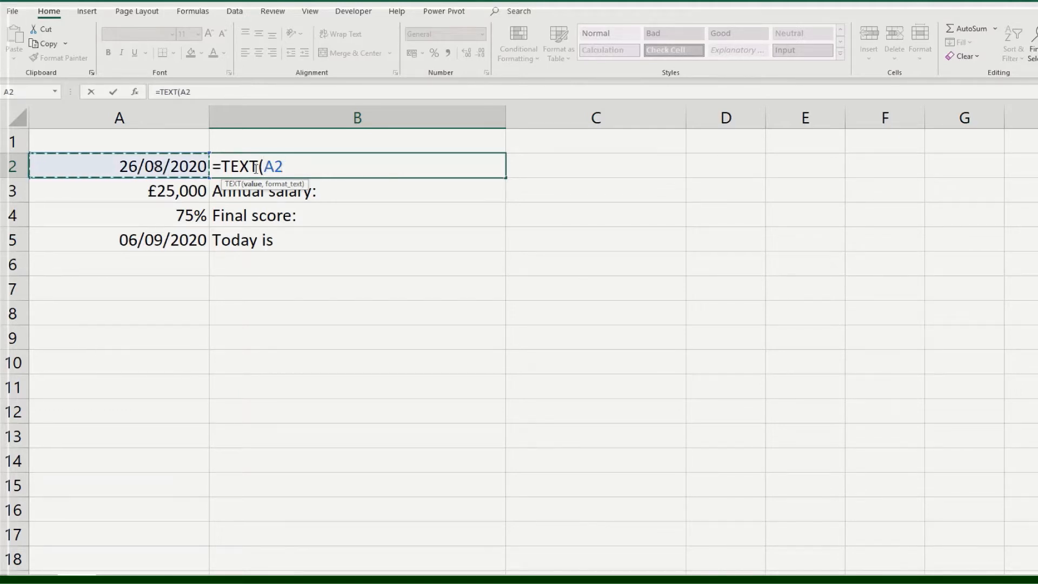
pyautogui.write(',')
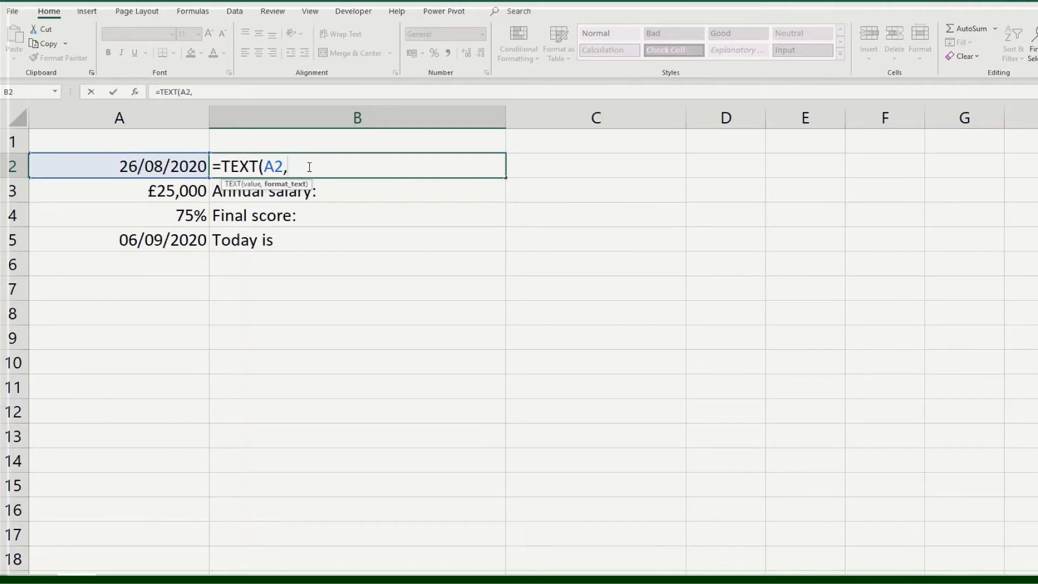
pyautogui.write('"mmm-yyyy')
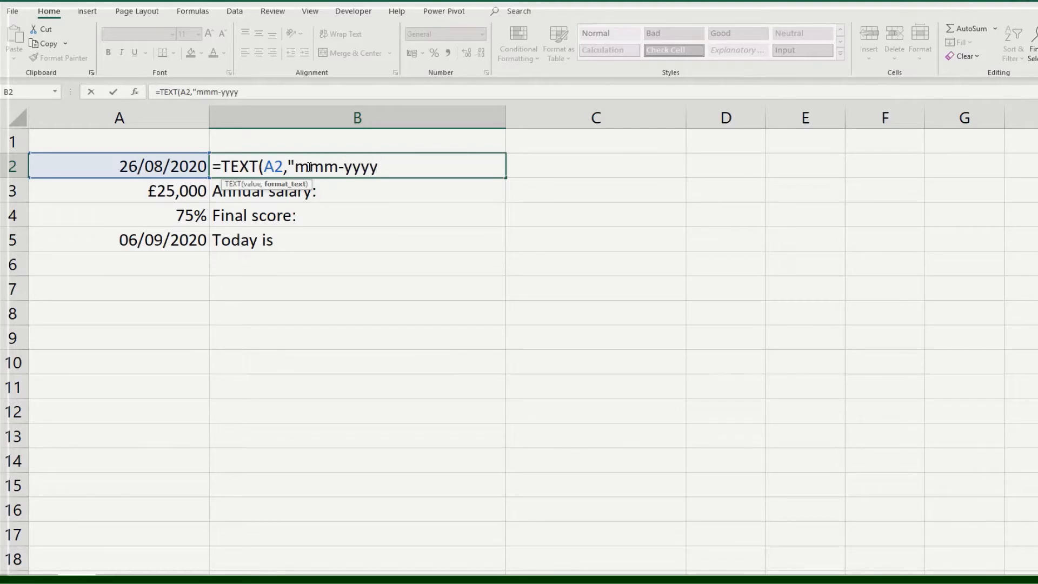
pyautogui.write('")')
pyautogui.press('Return')
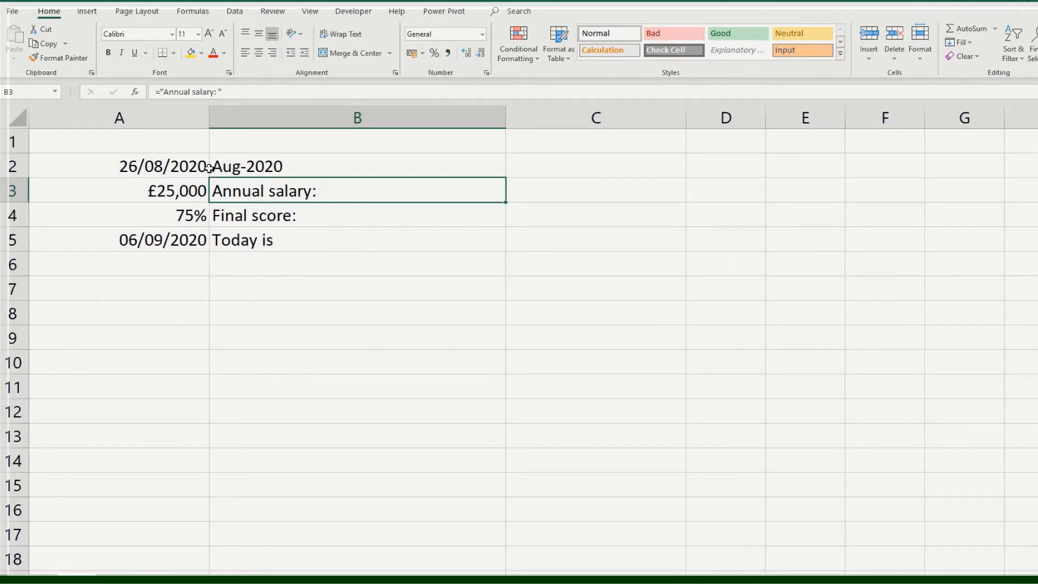
# - Change the format code in B2's TEXT formula to "mmmm-yy" for a full month name and two-digit year
pyautogui.click(294, 165)
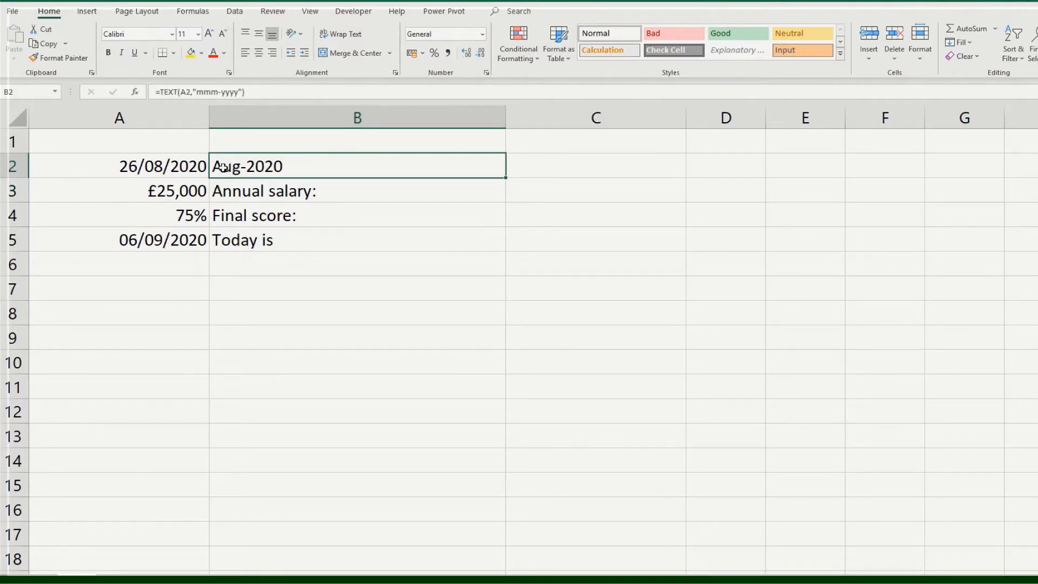
pyautogui.click(218, 92)
pyautogui.write('m')
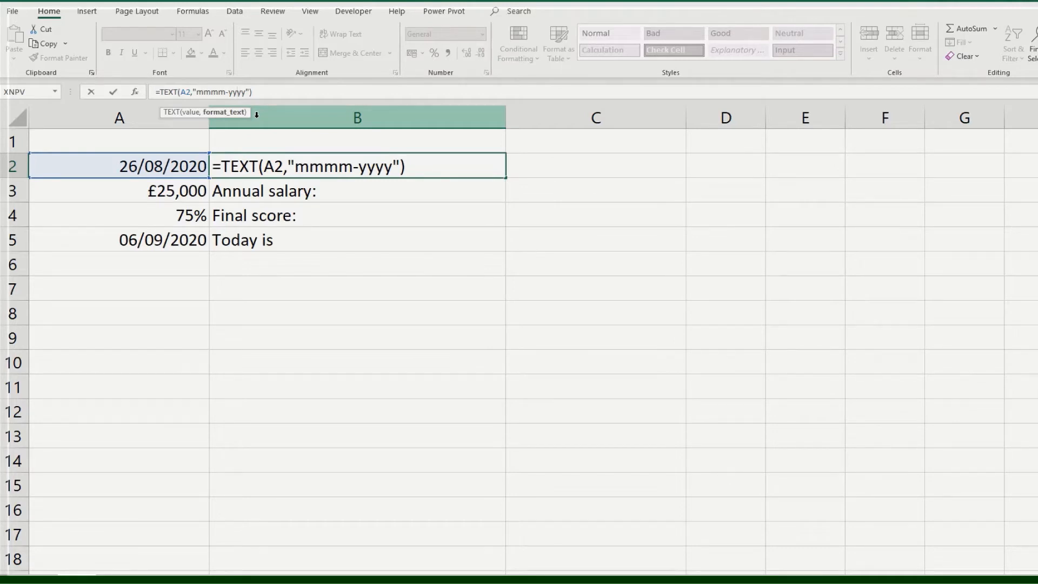
pyautogui.press('BackSpace')
pyautogui.press('BackSpace')
pyautogui.press('Return')
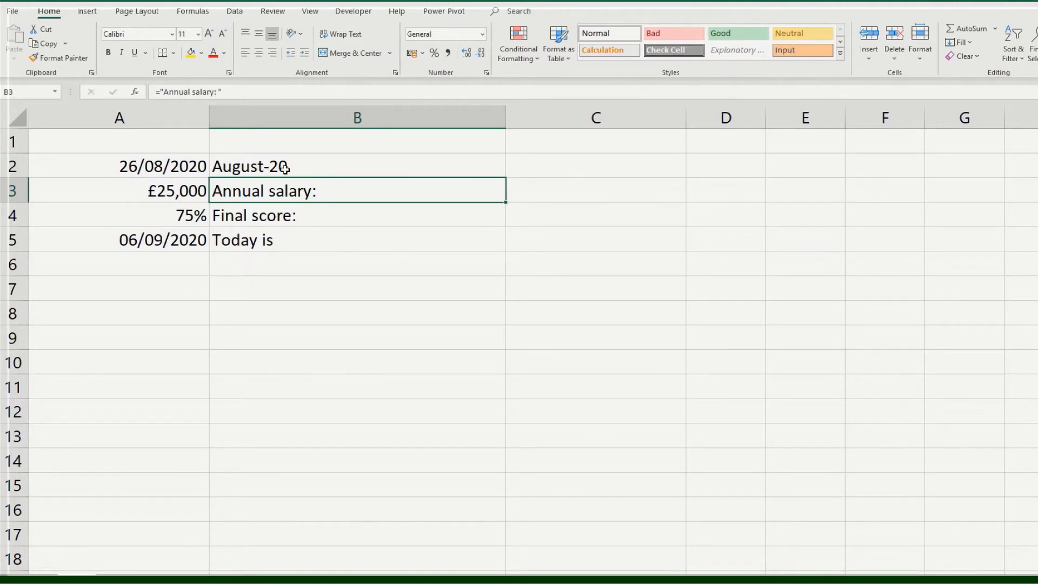
# - Change the format code in B2's TEXT formula to "m-yyyy" for a month number and four-digit year
pyautogui.click(266, 165)
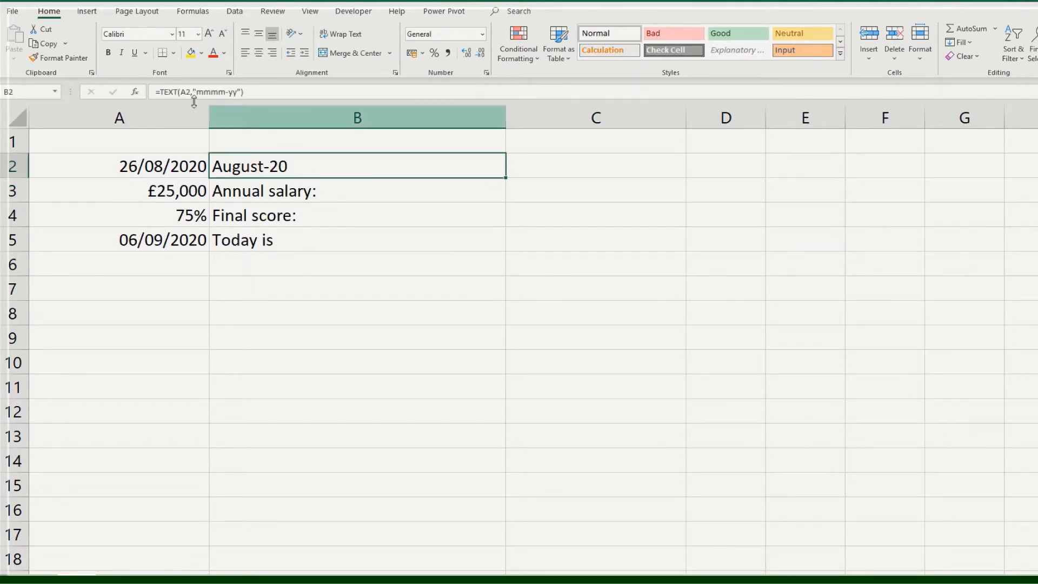
pyautogui.click(237, 93)
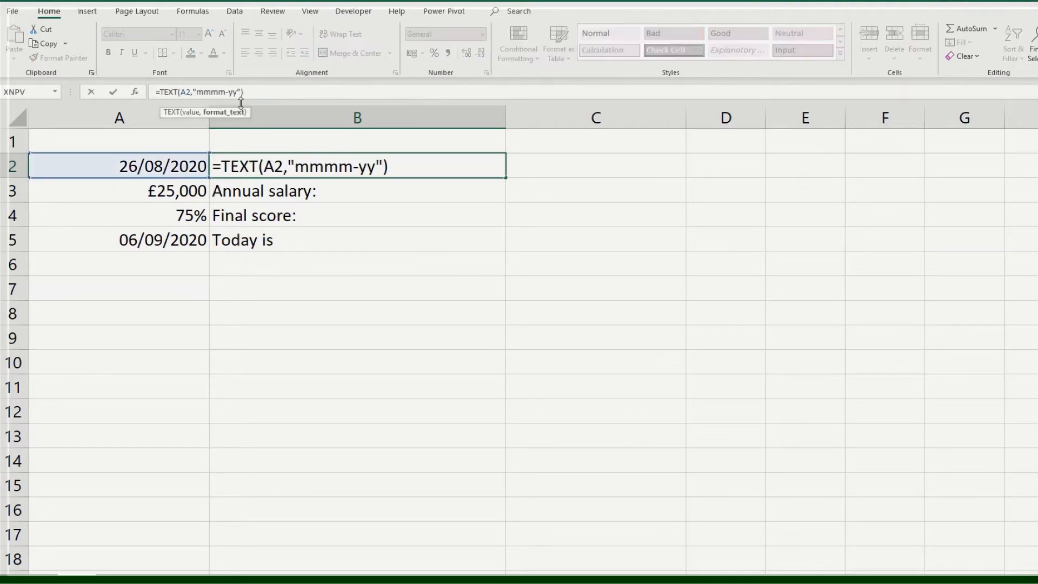
pyautogui.write('yy')
pyautogui.press('BackSpace')
pyautogui.press('BackSpace')
pyautogui.press('BackSpace')
pyautogui.press('BackSpace')
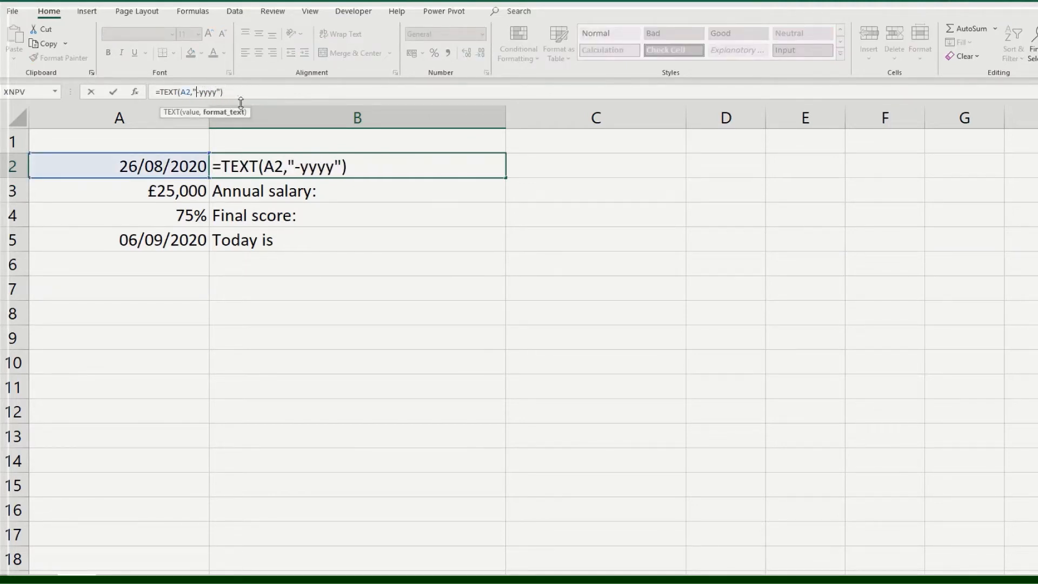
pyautogui.write('m')
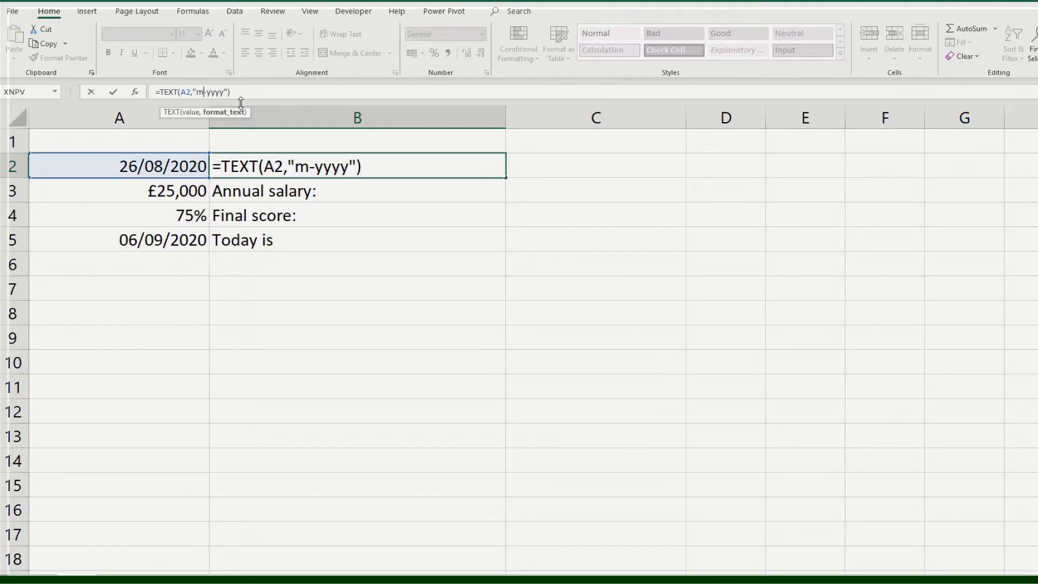
pyautogui.press('Return')
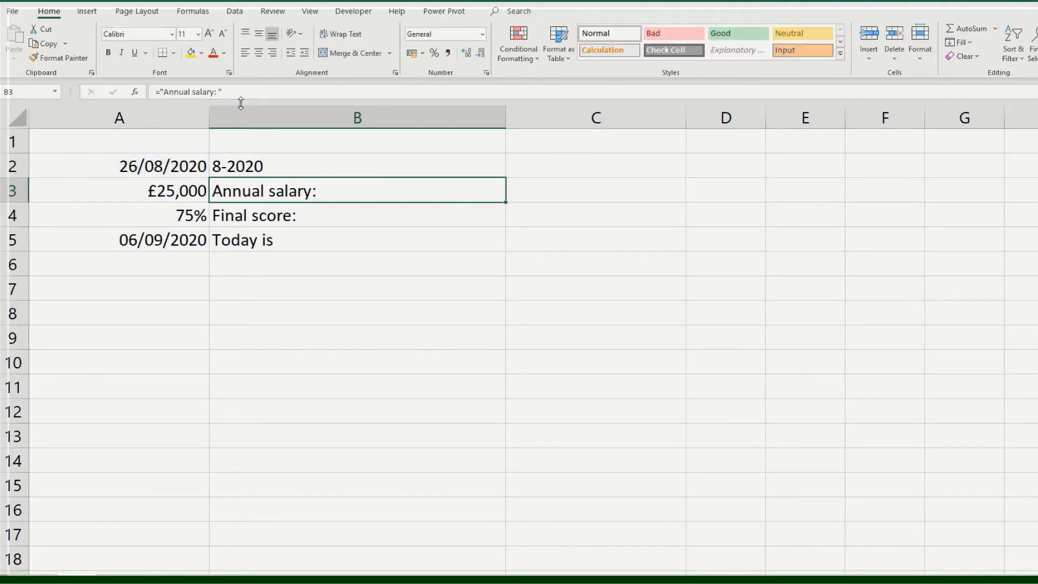
# - Change the format code in B2's TEXT formula to "dd-mmm-yyyy" to include the day and abbreviated month
pyautogui.click(245, 167)
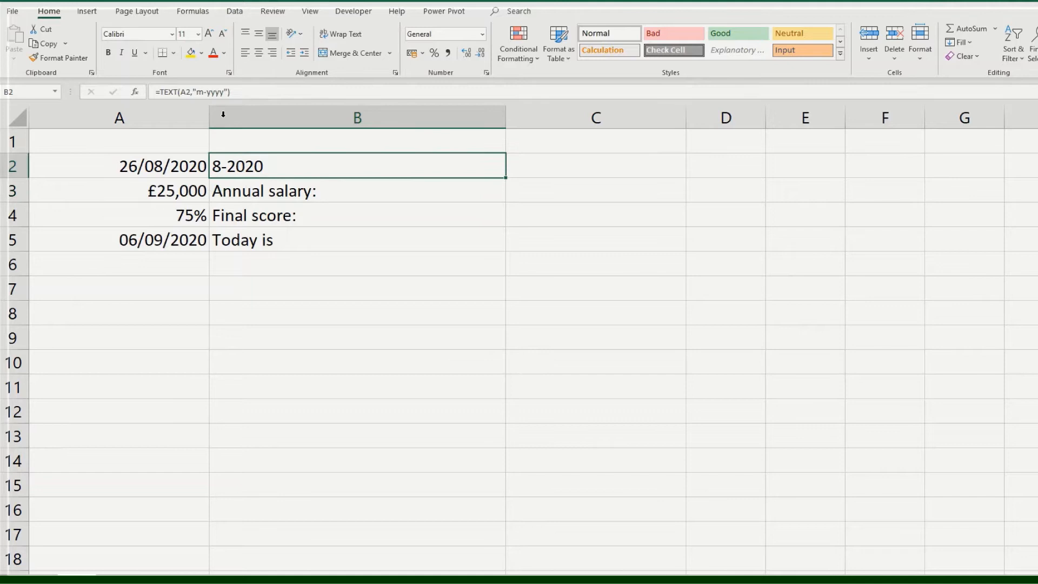
pyautogui.click(193, 92)
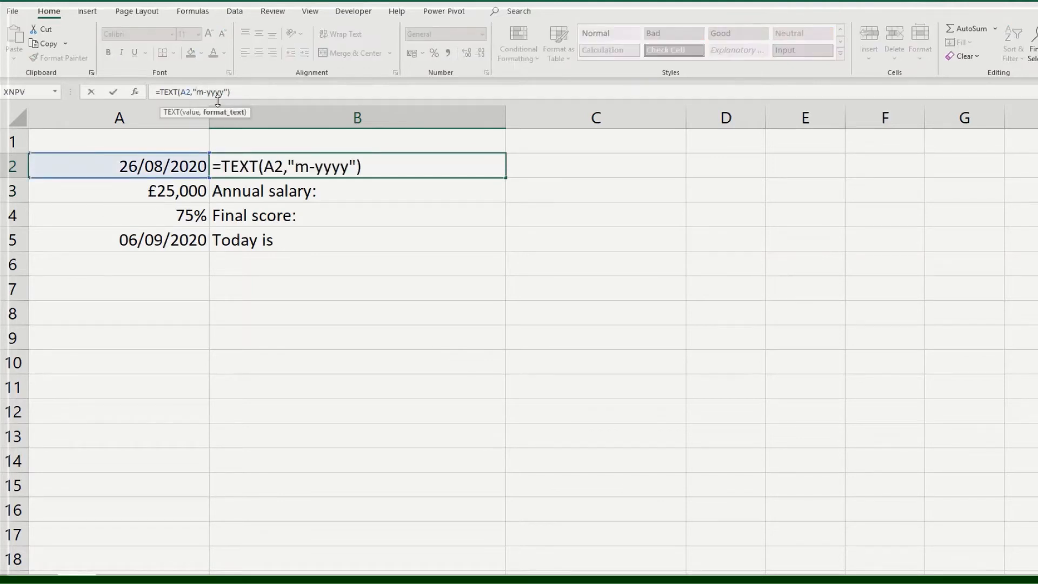
pyautogui.write('mm')
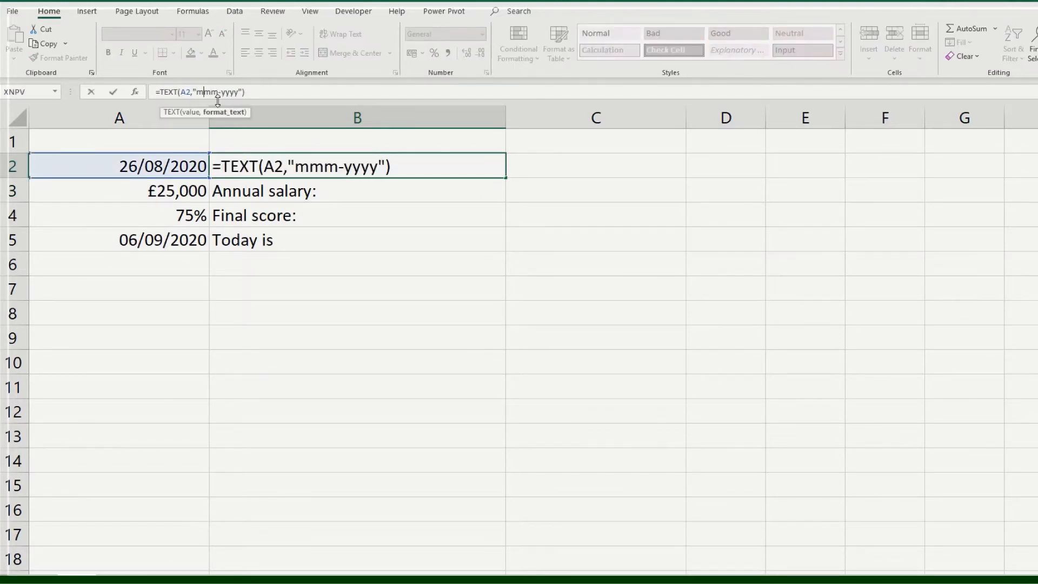
pyautogui.write('dd-')
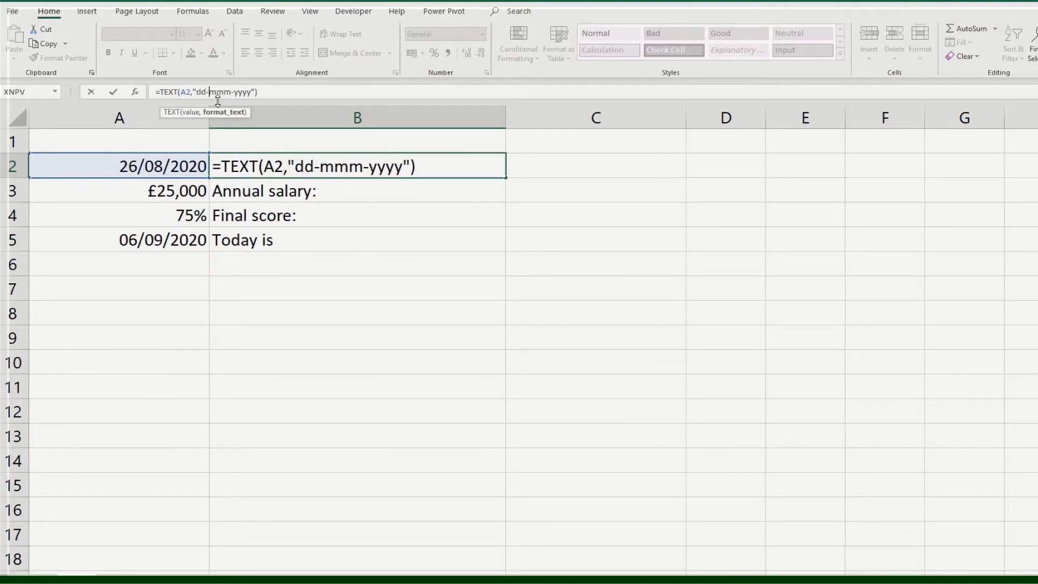
pyautogui.press('Return')
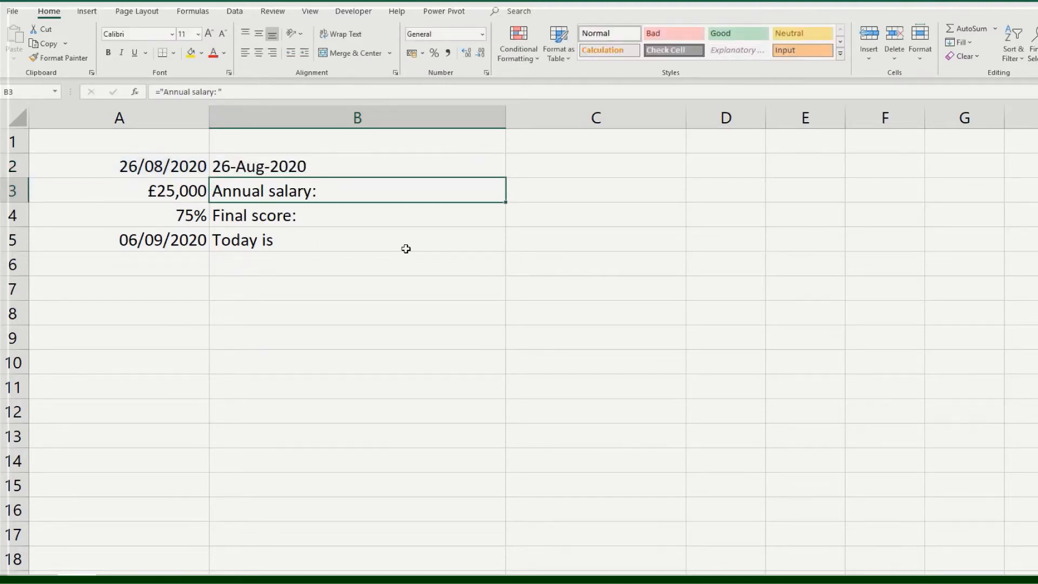
# - Replace the hyphens in B2's date format code with slashes, making it "dd/mmm/yyyy"
pyautogui.click(270, 169)
pyautogui.click(211, 92)
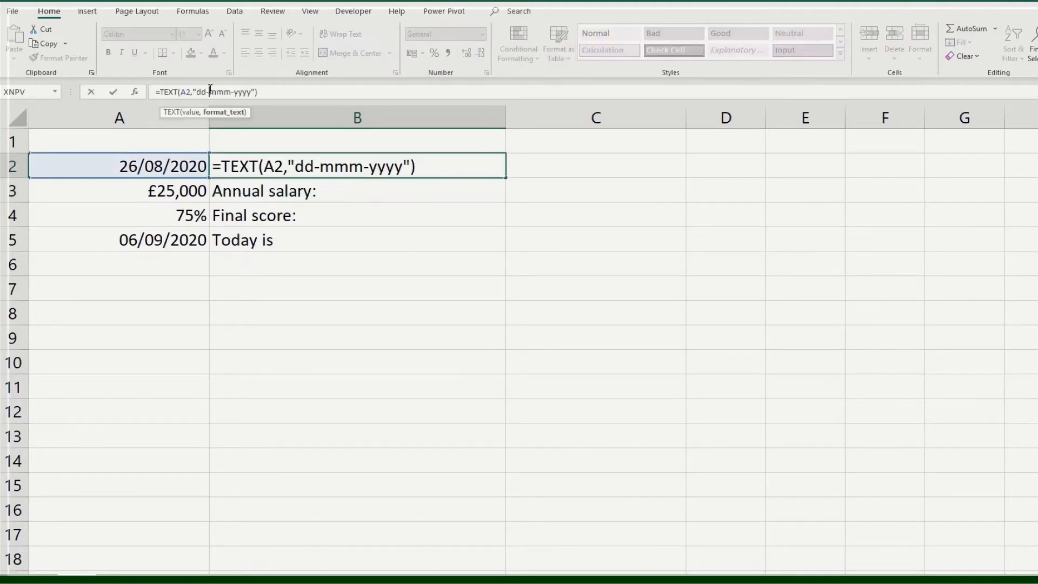
pyautogui.press('BackSpace')
pyautogui.write('/')
pyautogui.press('Right')
pyautogui.press('Right')
pyautogui.press('Right')
pyautogui.press('Delete')
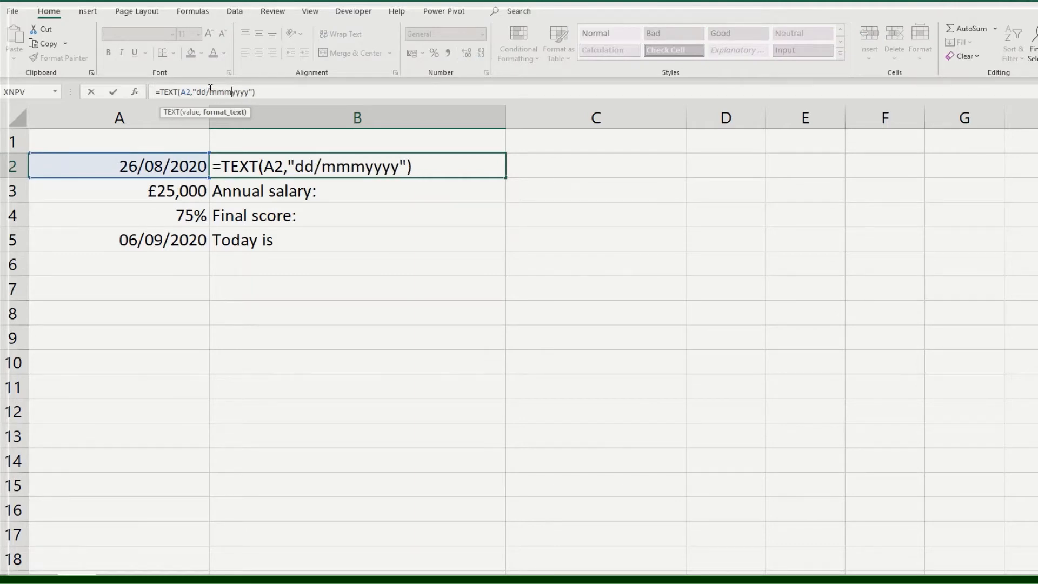
pyautogui.write('/')
pyautogui.press('Return')
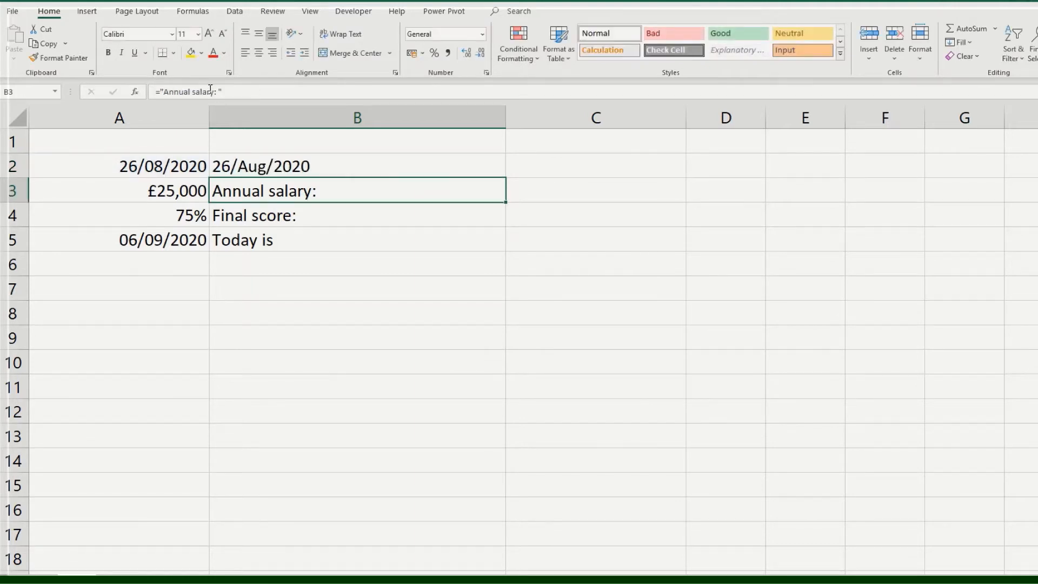
# - Restore the hyphen separators in B2's TEXT formula so the format code reads "dd-mmm-yyyy"
pyautogui.click(254, 168)
pyautogui.click(210, 92)
pyautogui.press('BackSpace')
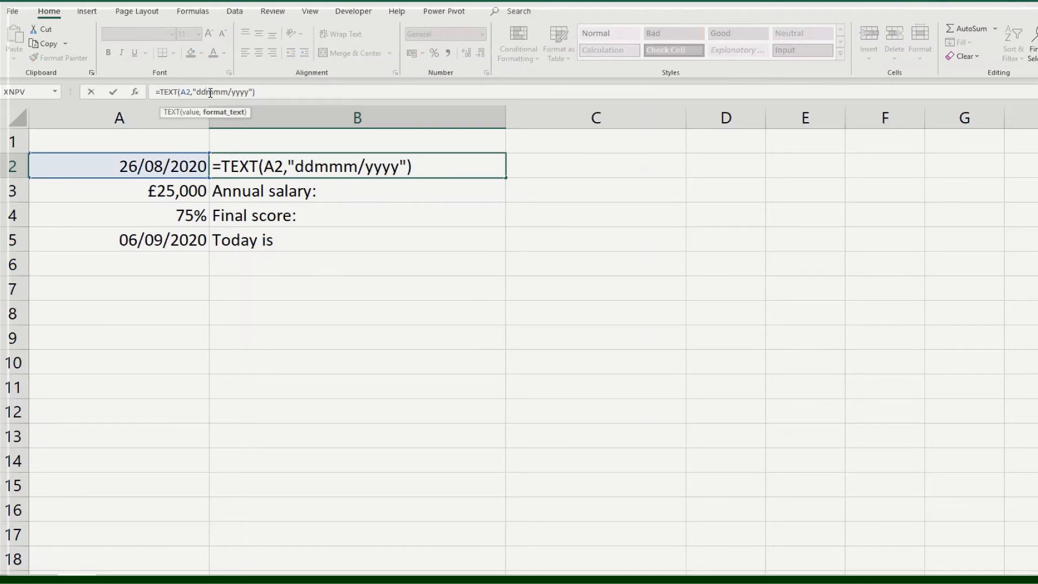
pyautogui.write('-')
pyautogui.press('BackSpace')
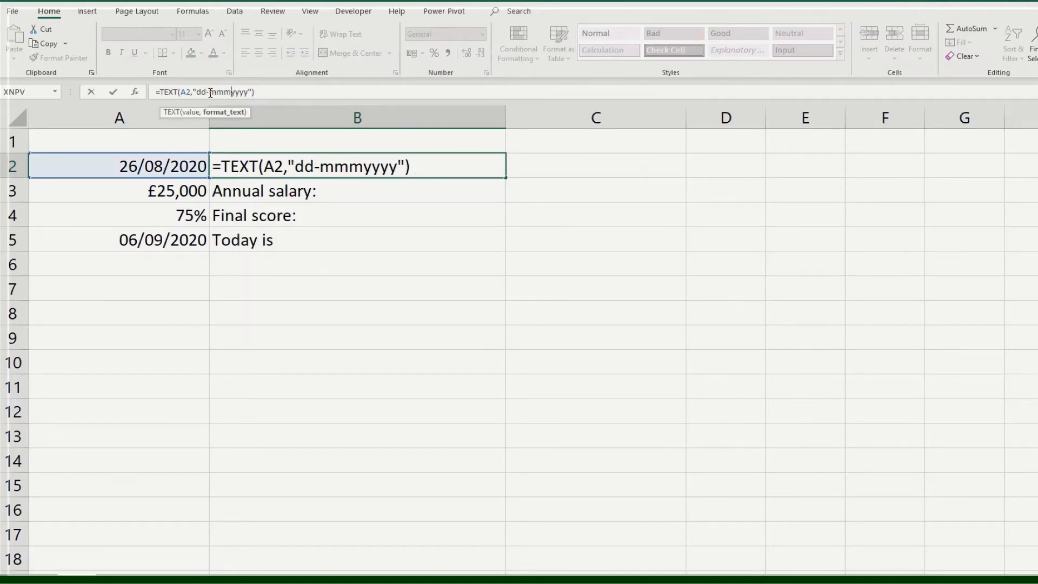
pyautogui.write('-')
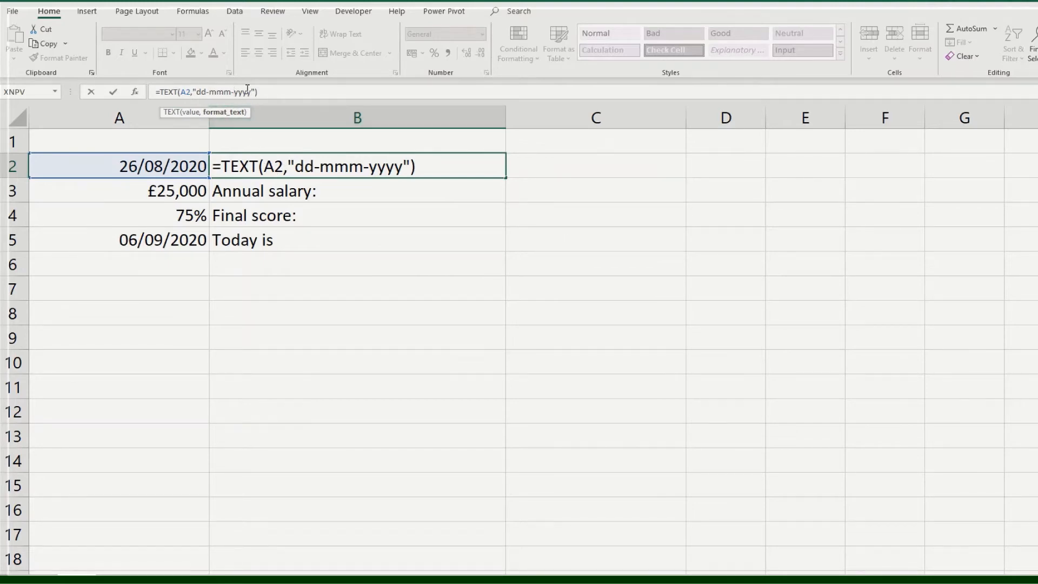
pyautogui.press('Return')
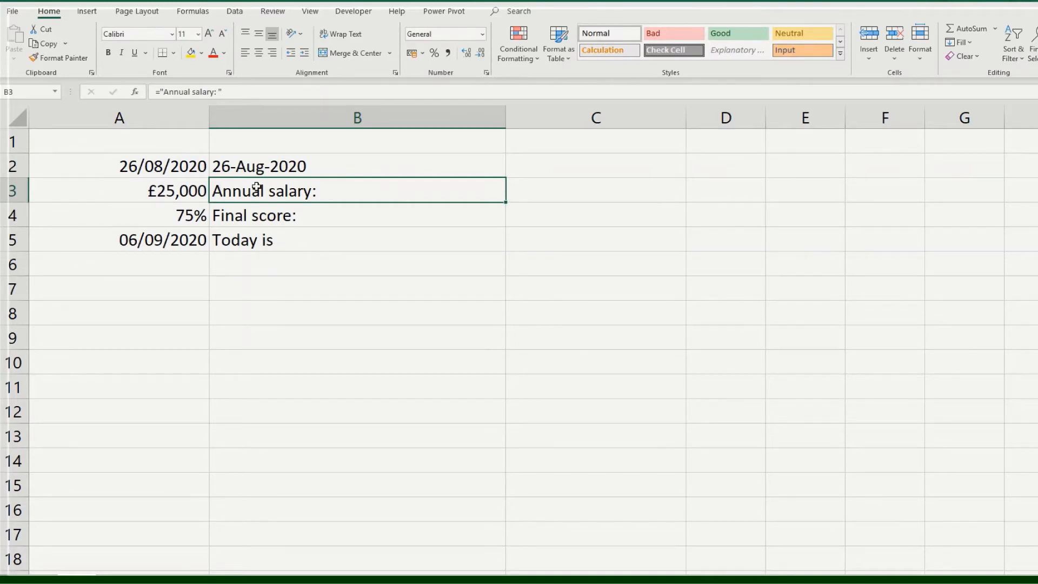
# - Join the salary from A3 to the label in B3 with the formula ="Annual salary: "&A3
pyautogui.click(135, 191)
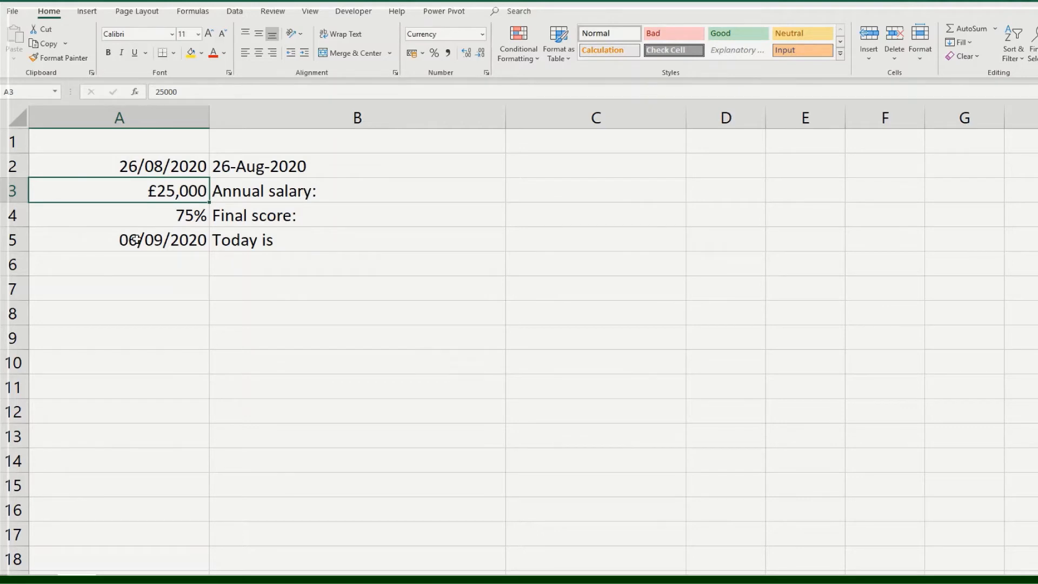
pyautogui.click(350, 191)
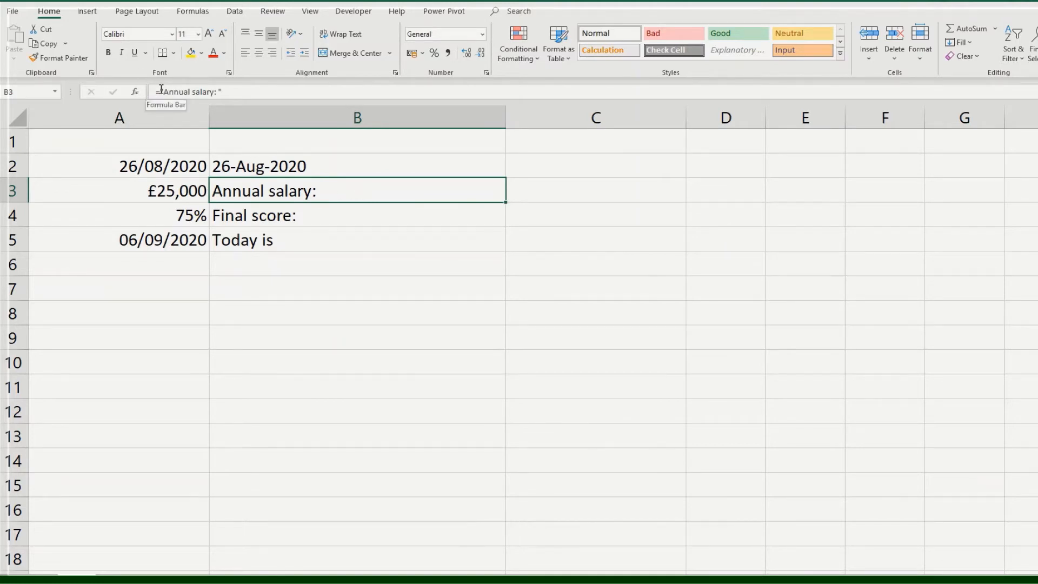
pyautogui.click(247, 91)
pyautogui.write('&')
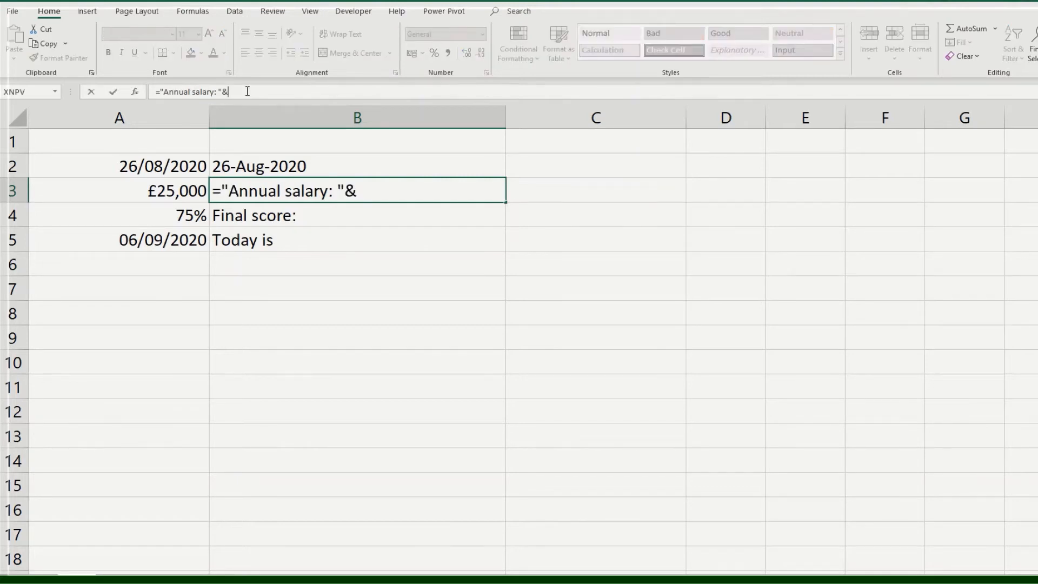
pyautogui.click(157, 186)
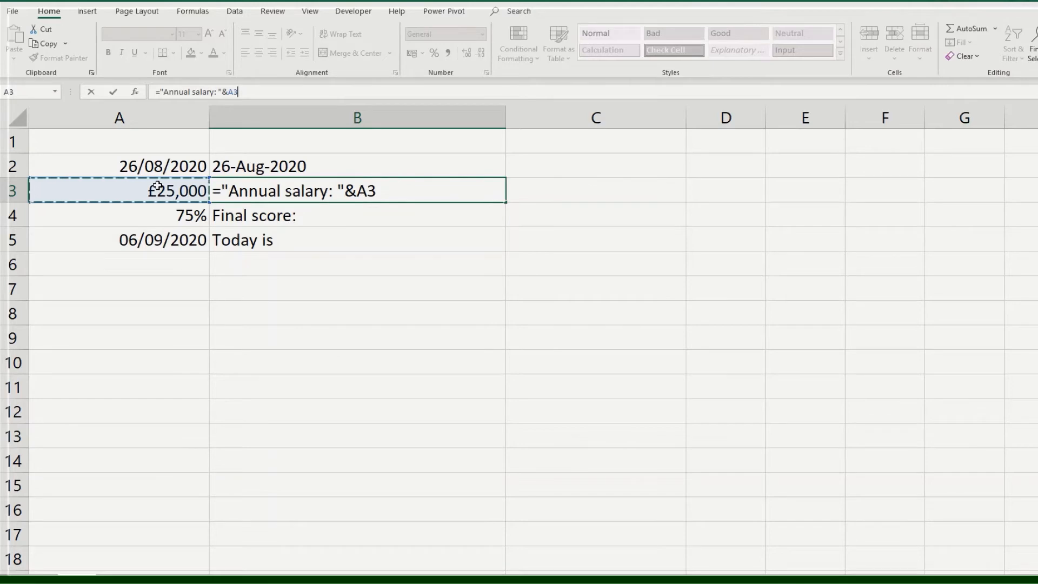
pyautogui.press('Return')
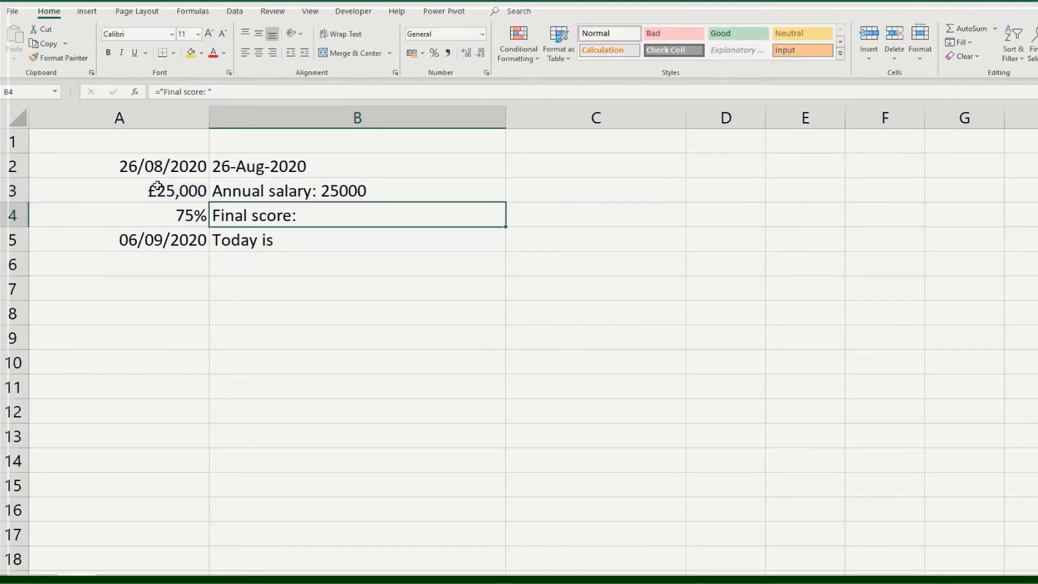
# - Wrap the A3 reference in B3's formula in a TEXT function with the format code "£0"
pyautogui.click(324, 189)
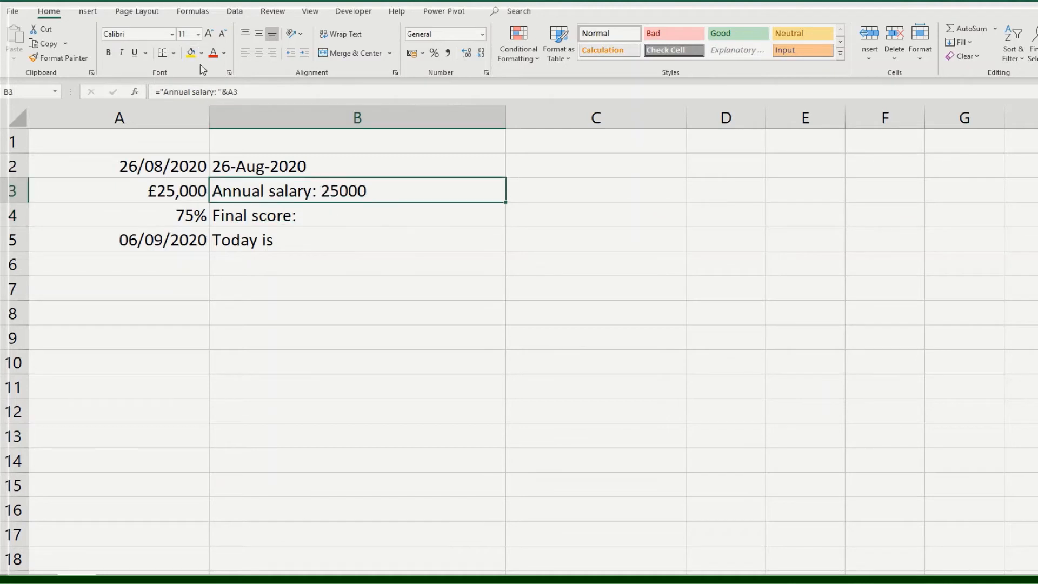
pyautogui.click(230, 93)
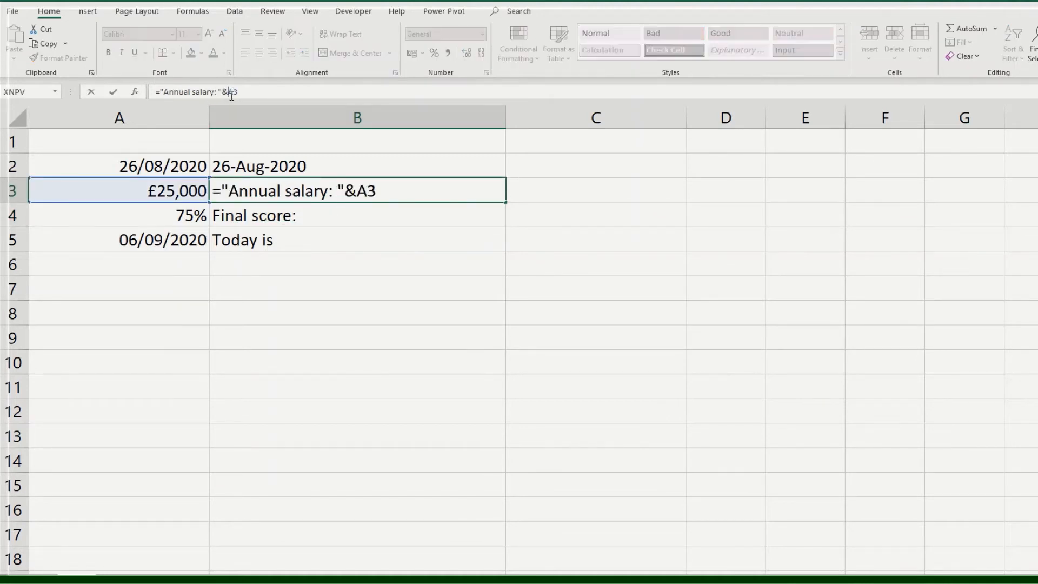
pyautogui.write('text')
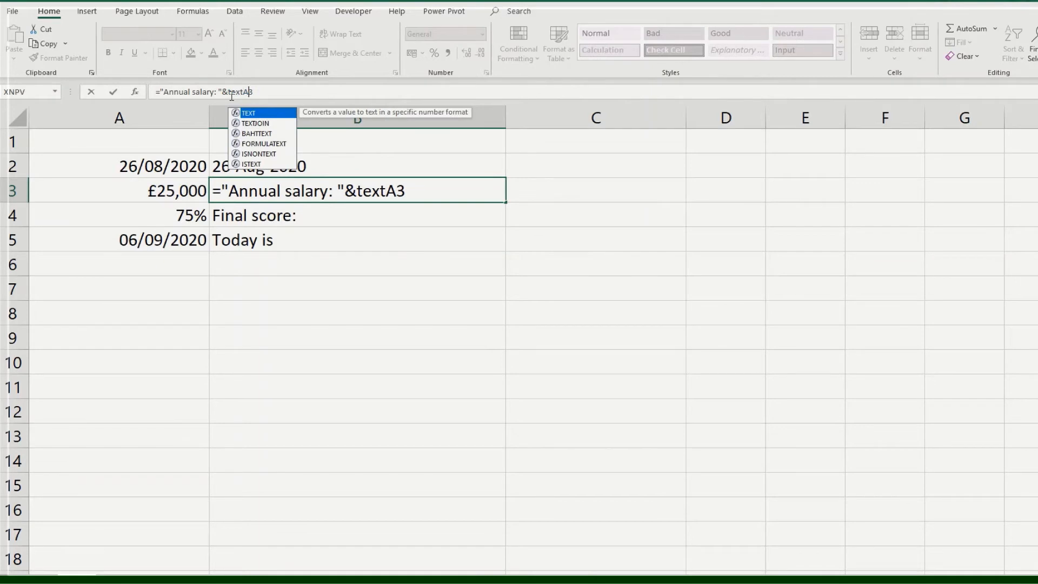
pyautogui.press('Tab')
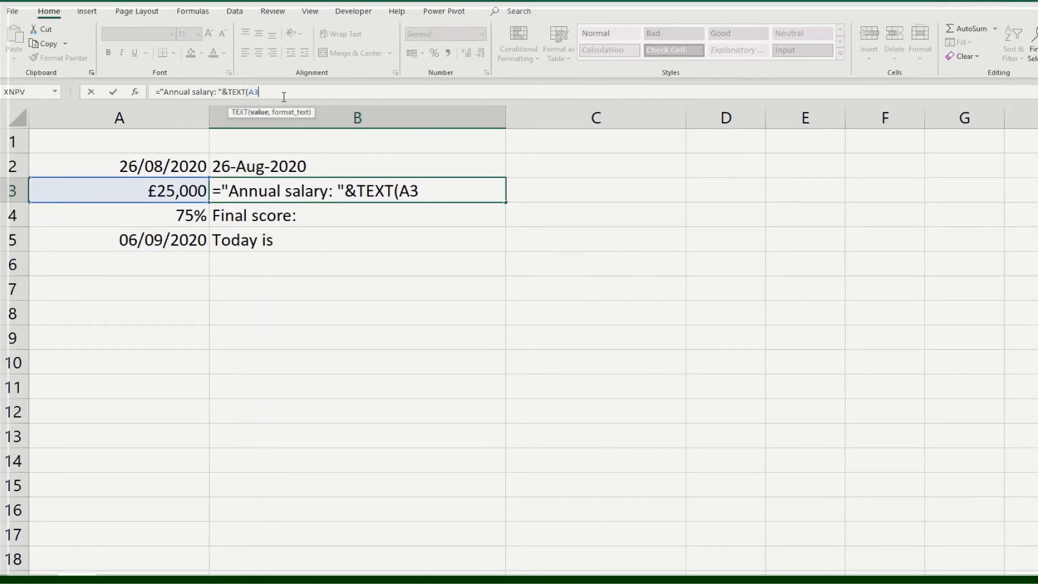
pyautogui.write(',"£0"')
pyautogui.press('Return')
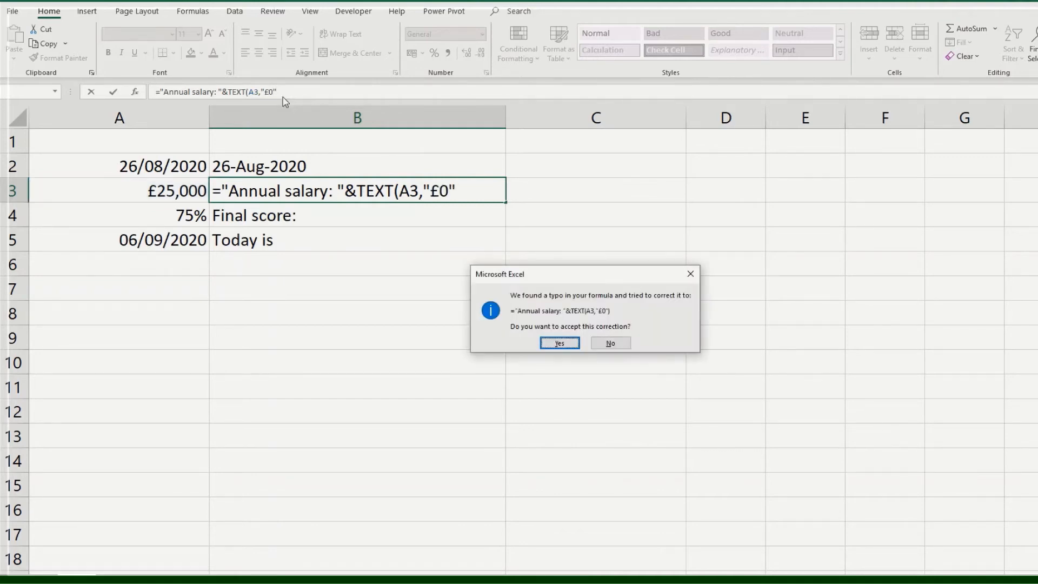
pyautogui.press('Return')
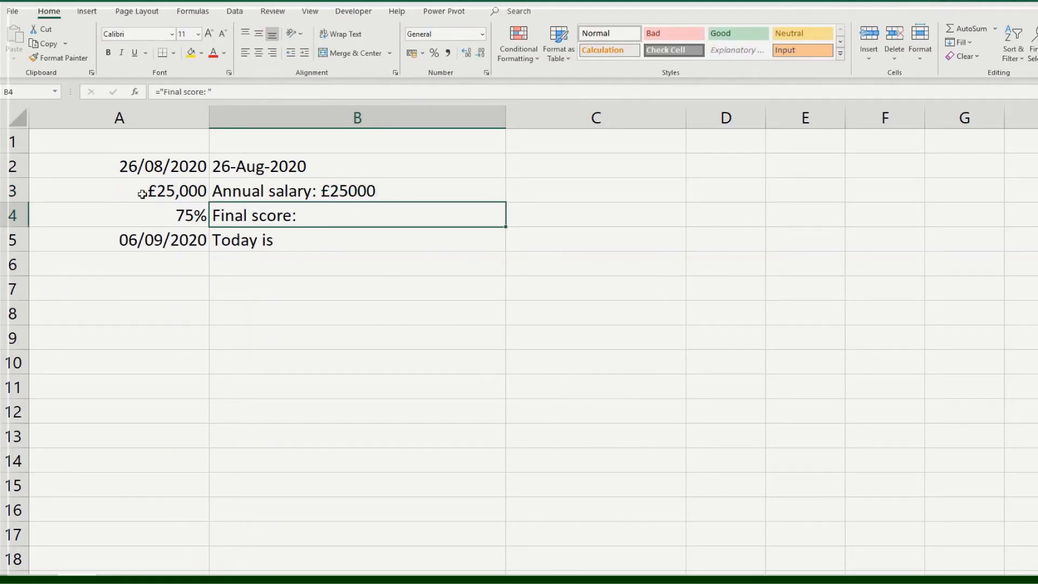
# - Change the format code in B3's TEXT formula to "£0,000" to add a thousands separator
pyautogui.click(336, 193)
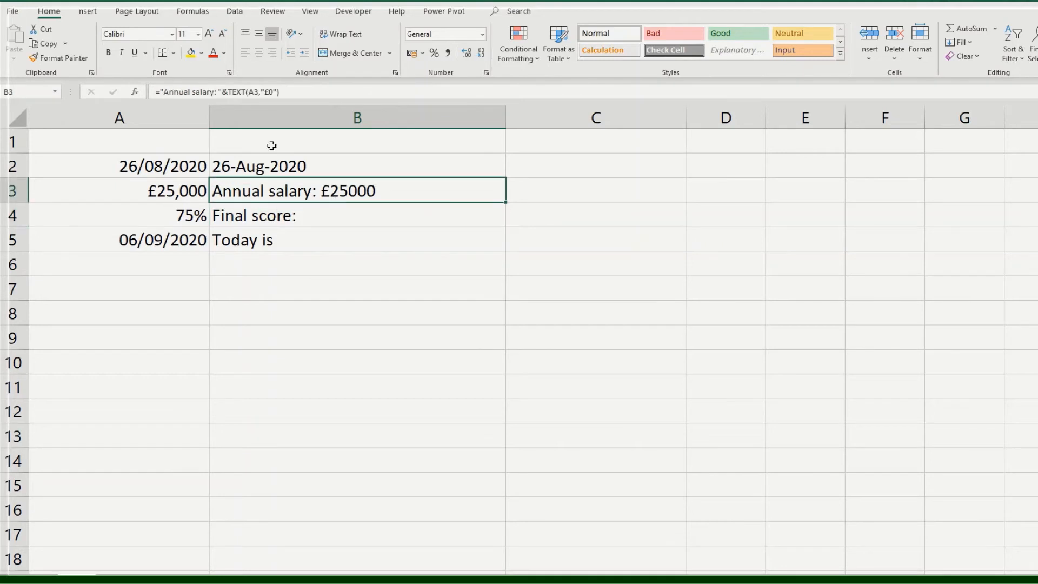
pyautogui.click(273, 92)
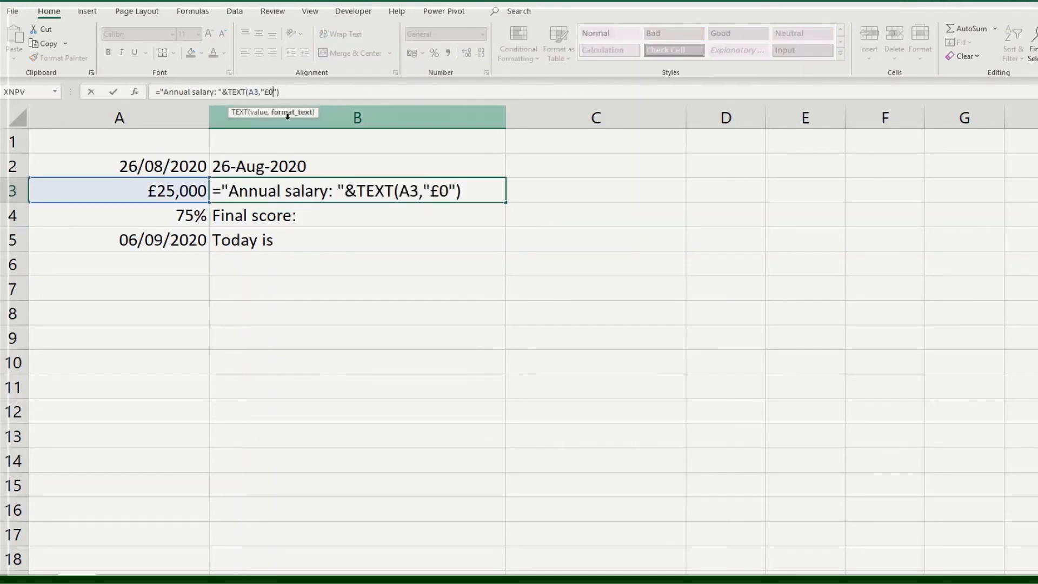
pyautogui.write(',000')
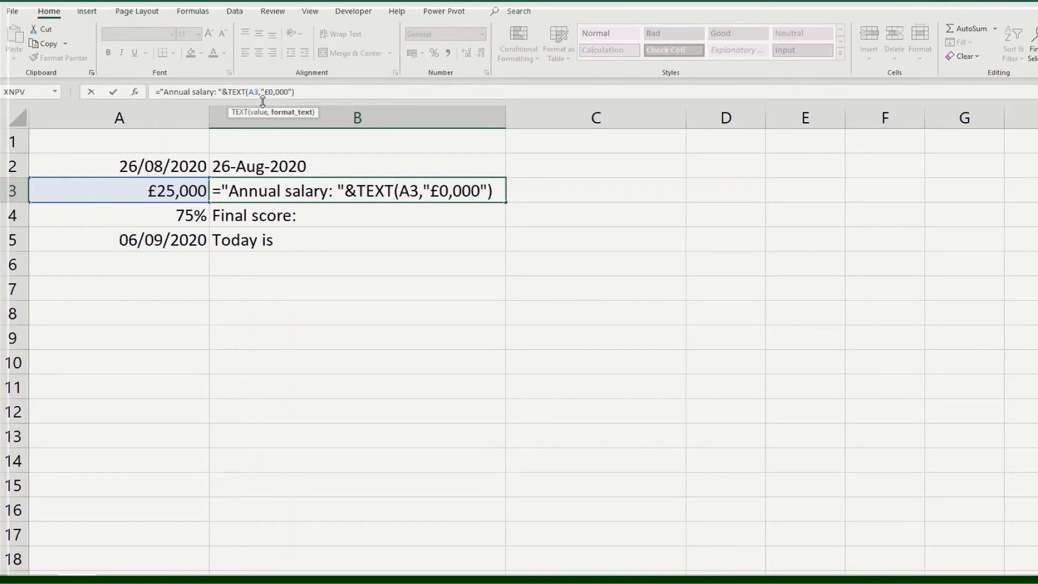
pyautogui.press('Return')
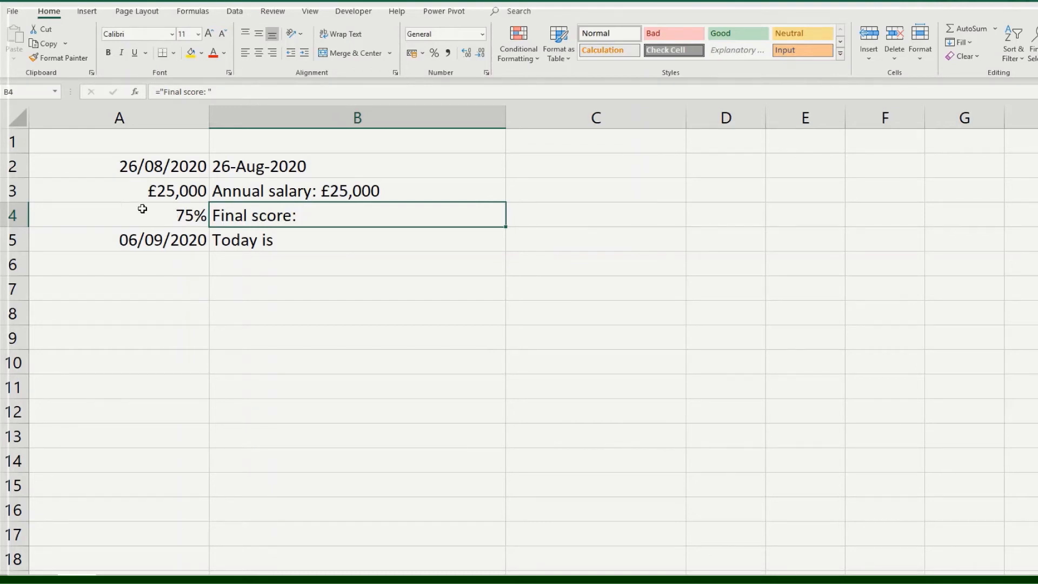
# - Join the score from A4 to the label in B4 with the formula ="Final score: "&A4
pyautogui.click(236, 93)
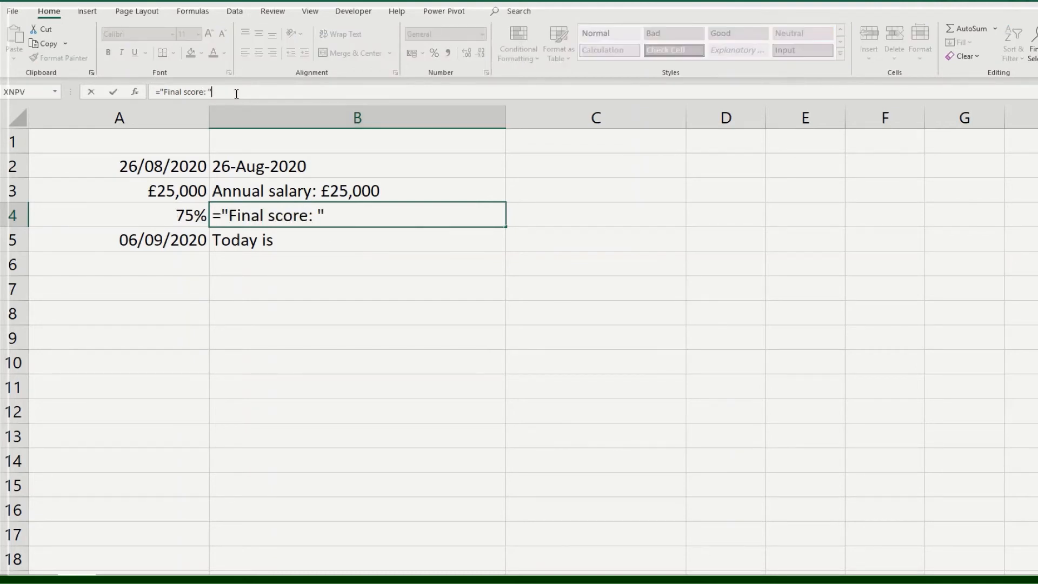
pyautogui.write('&')
pyautogui.click(171, 216)
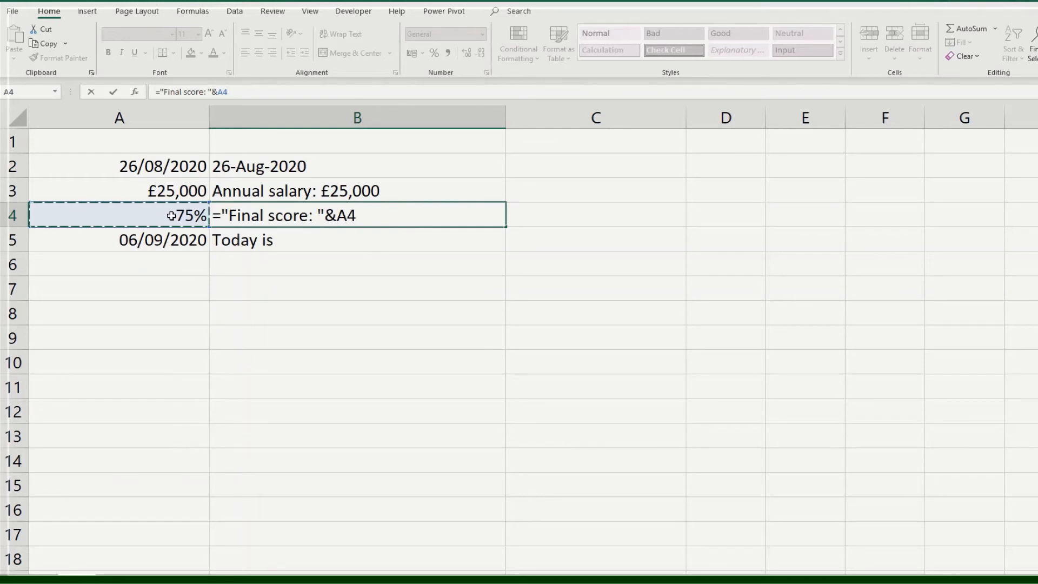
pyautogui.press('Return')
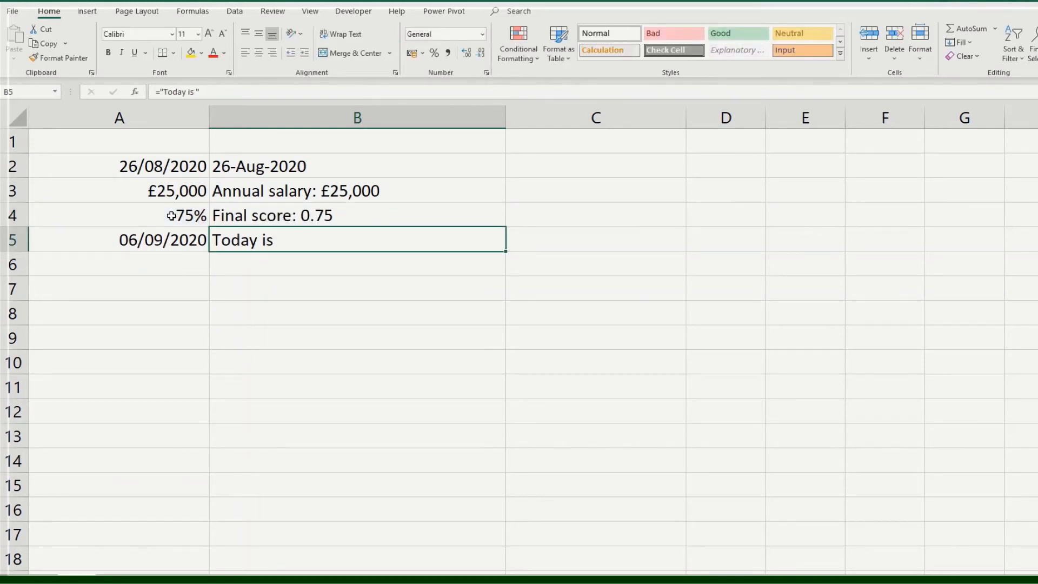
# - Format the joined score in B4 as a percentage with the formula ="Final score: "&TEXT(A4,"0%")
pyautogui.press('Up')
pyautogui.click(219, 93)
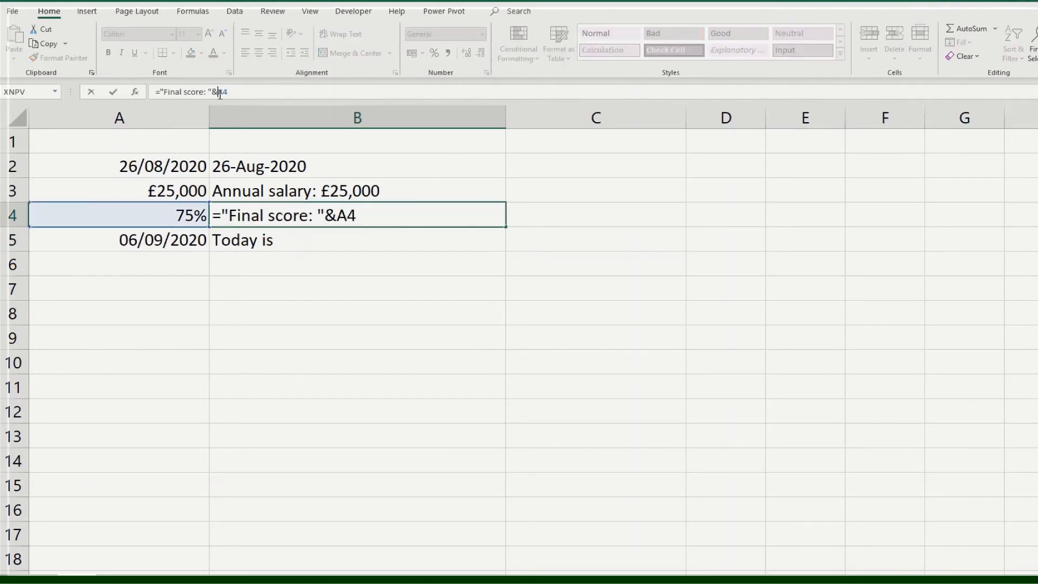
pyautogui.write('tex')
pyautogui.press('Tab')
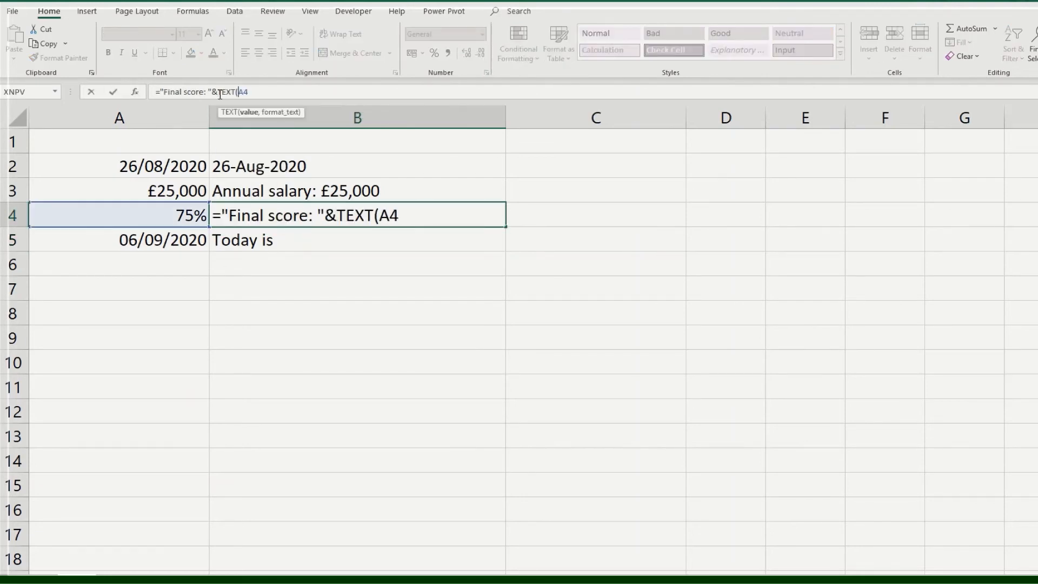
pyautogui.write('A4,"0%')
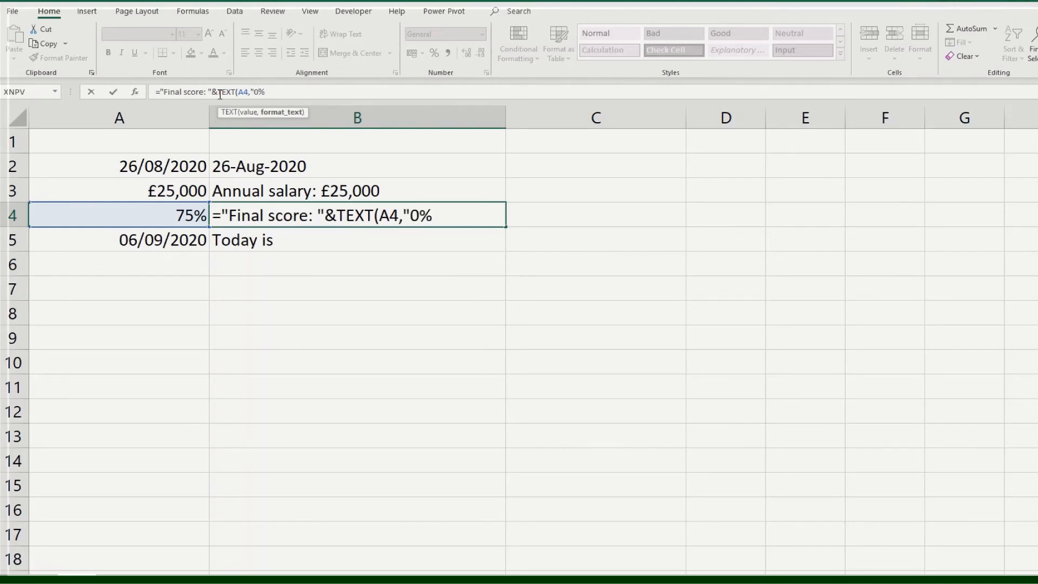
pyautogui.write('")')
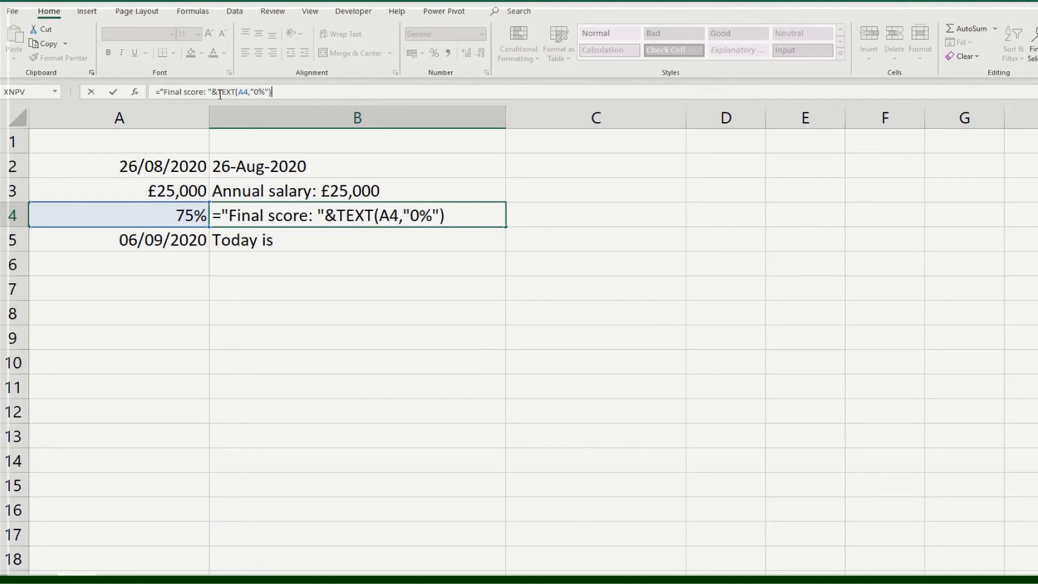
pyautogui.press('Return')
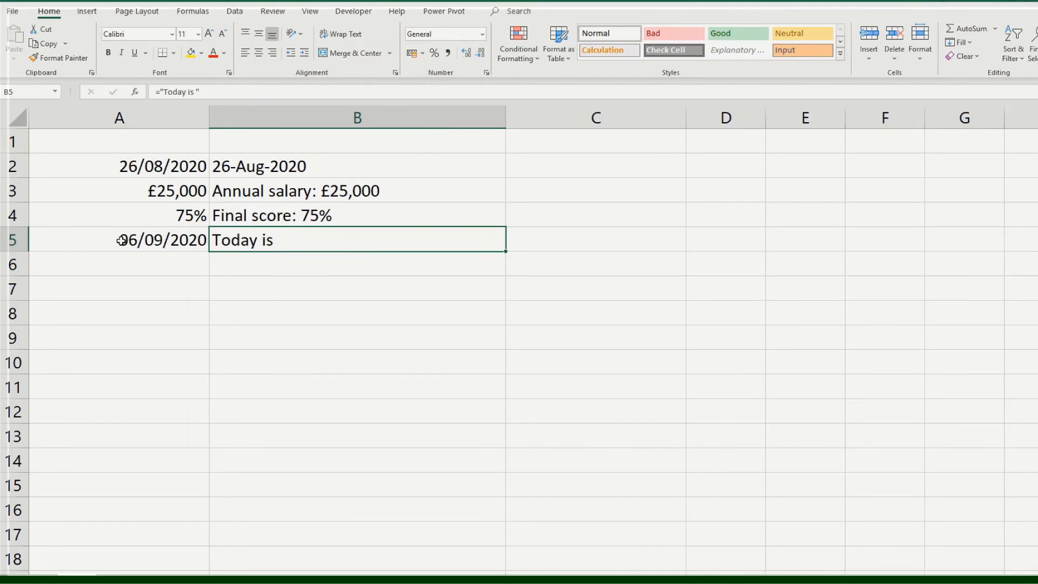
# - Join the date from A5 to the label in B5 with the formula ="Today is "&A5
pyautogui.click(92, 239)
pyautogui.click(331, 238)
pyautogui.click(231, 87)
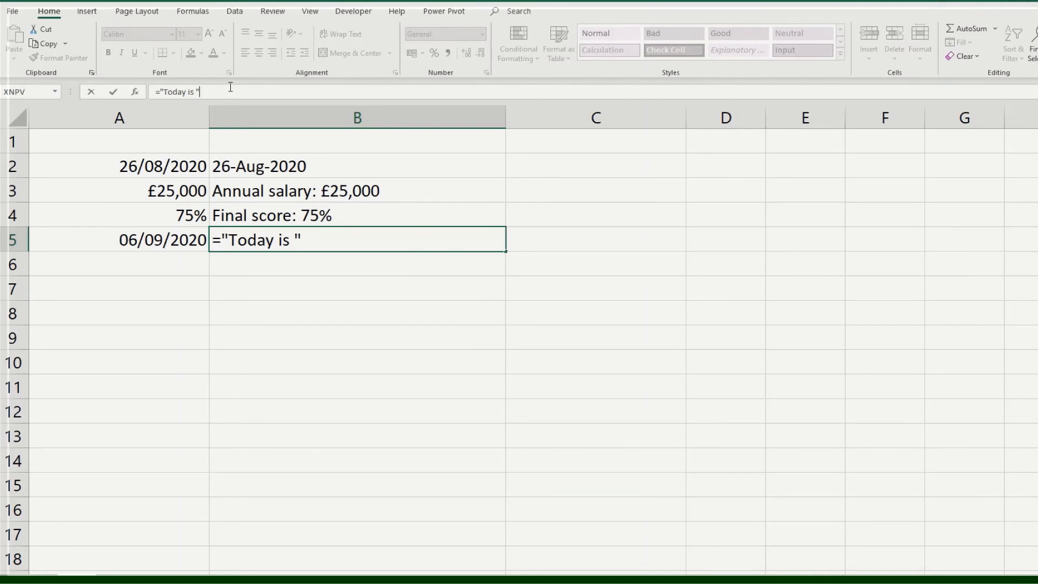
pyautogui.write('&')
pyautogui.click(203, 246)
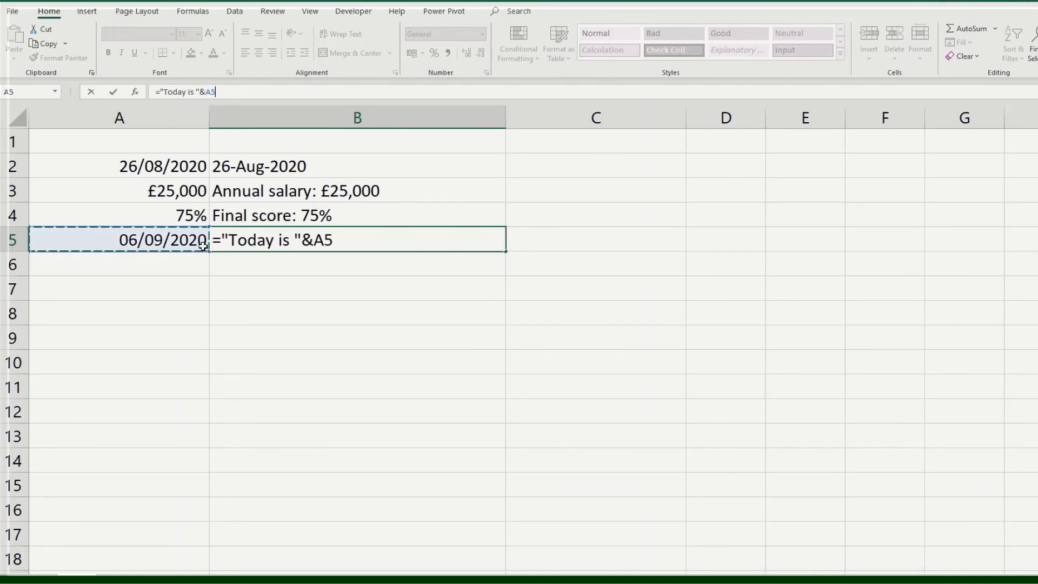
pyautogui.press('Return')
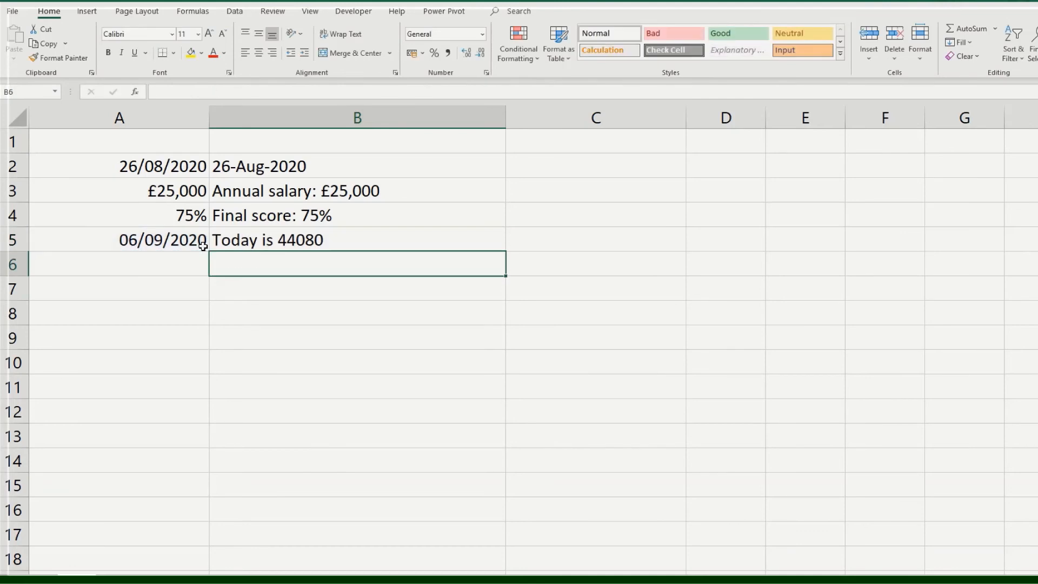
# - Format the joined date in B5 with the formula ="Today is "&TEXT(A5,"dd/mm/yyyy")
pyautogui.click(233, 236)
pyautogui.click(207, 92)
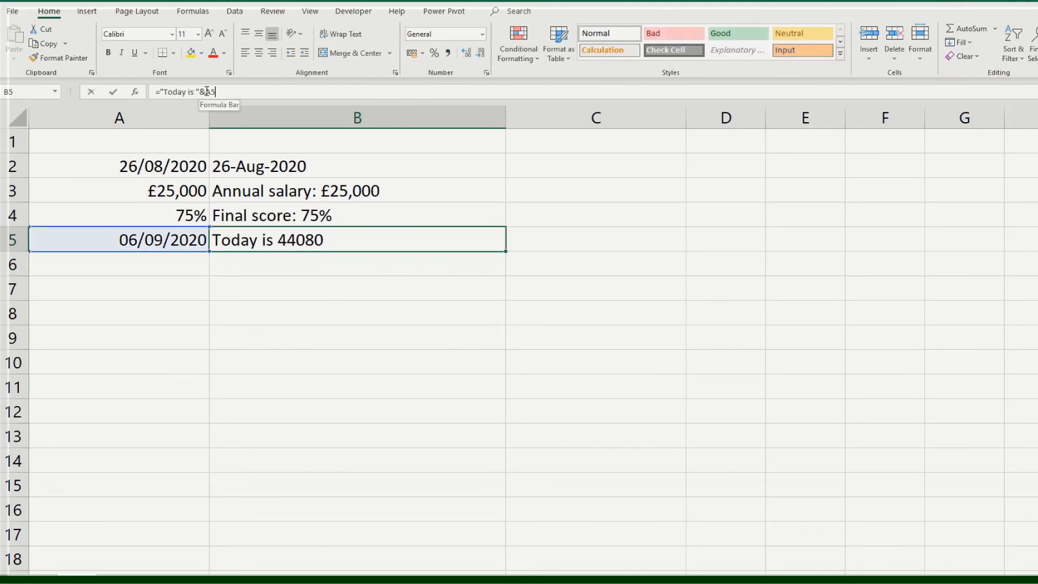
pyautogui.write('tezt')
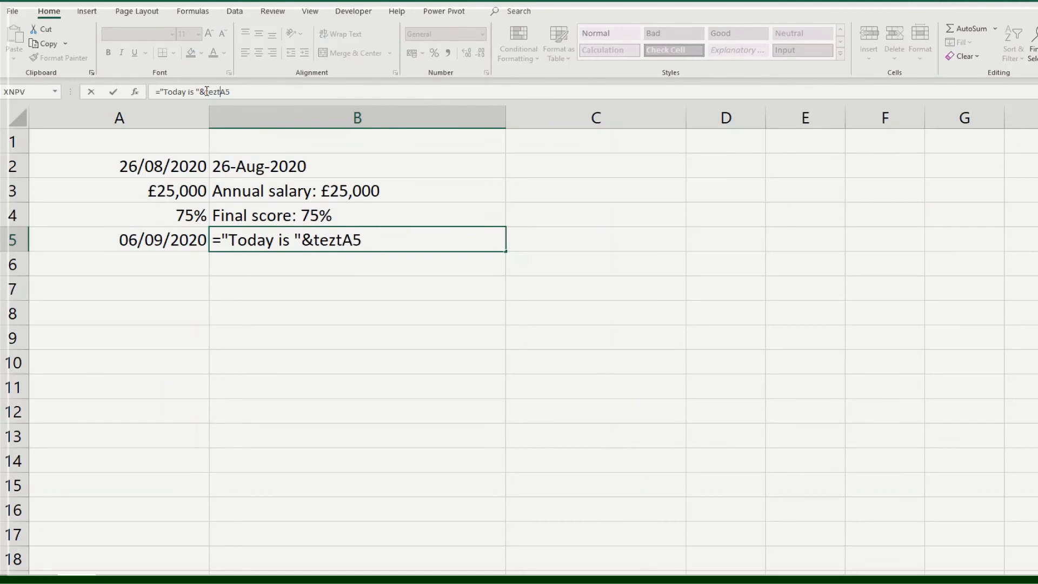
pyautogui.press('BackSpace')
pyautogui.press('BackSpace')
pyautogui.write('x')
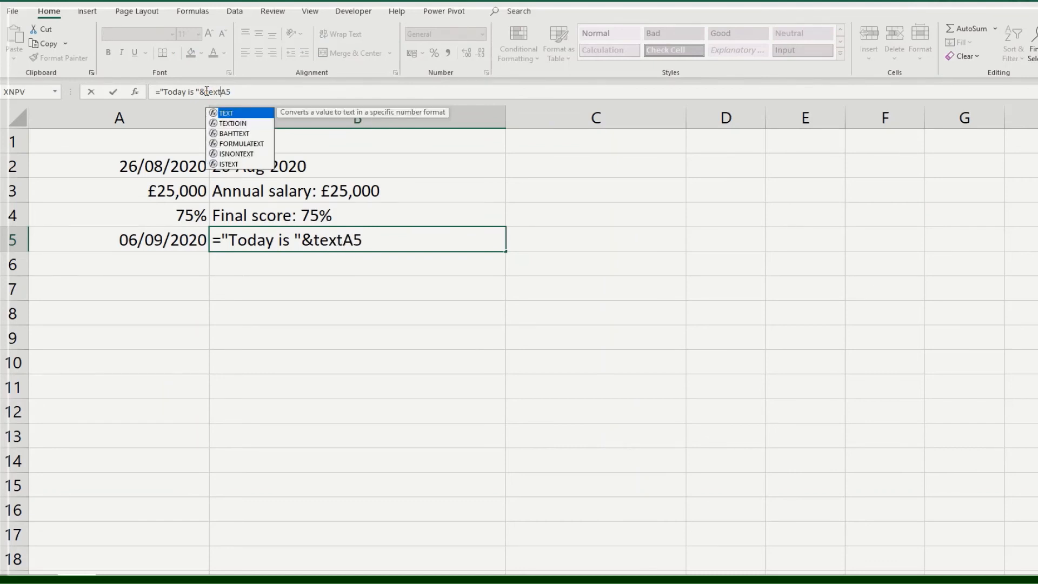
pyautogui.press('Tab')
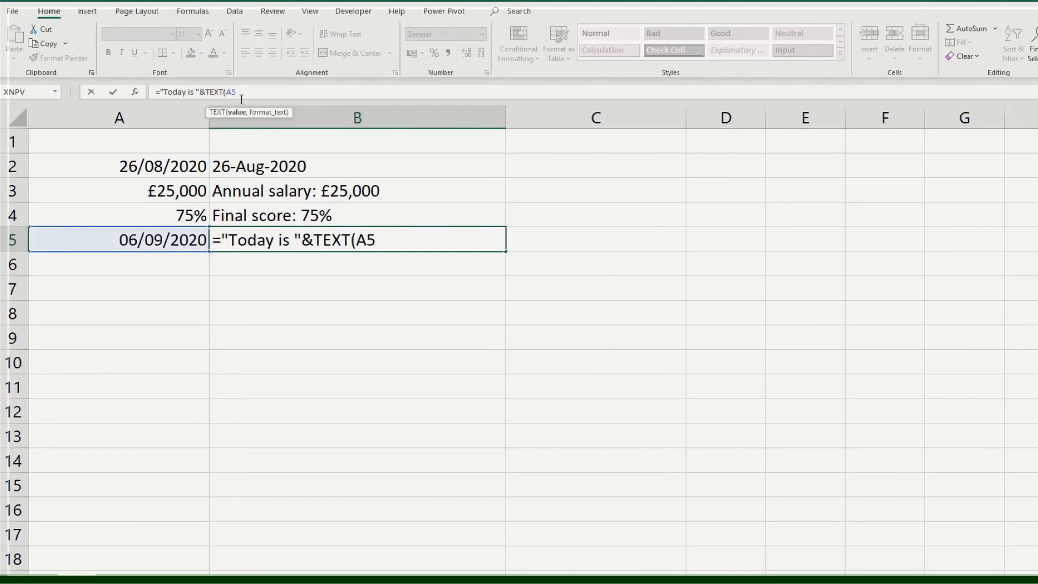
pyautogui.write(',"dd/mm/')
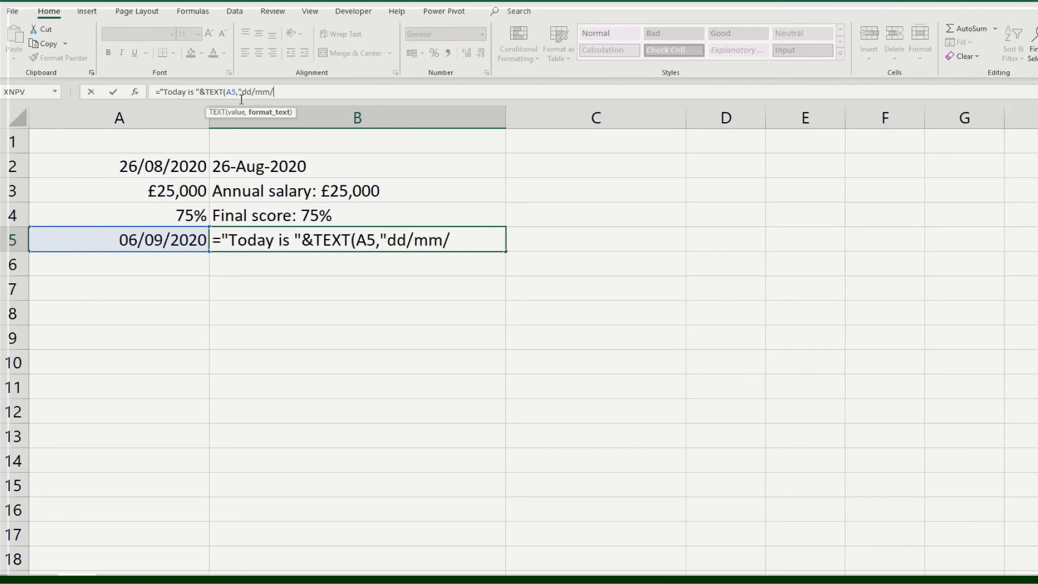
pyautogui.write('yyyy")')
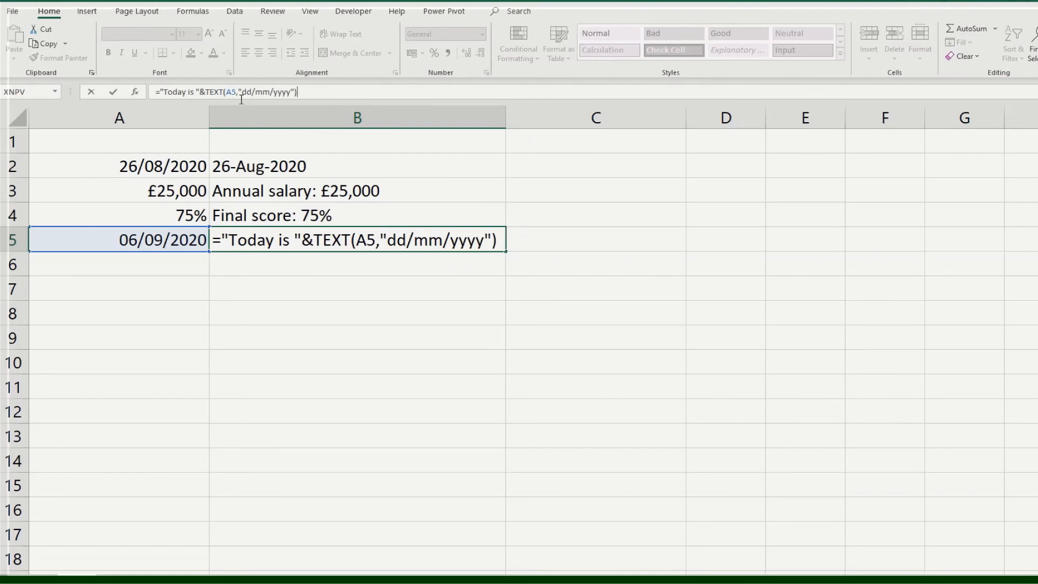
pyautogui.press('Return')
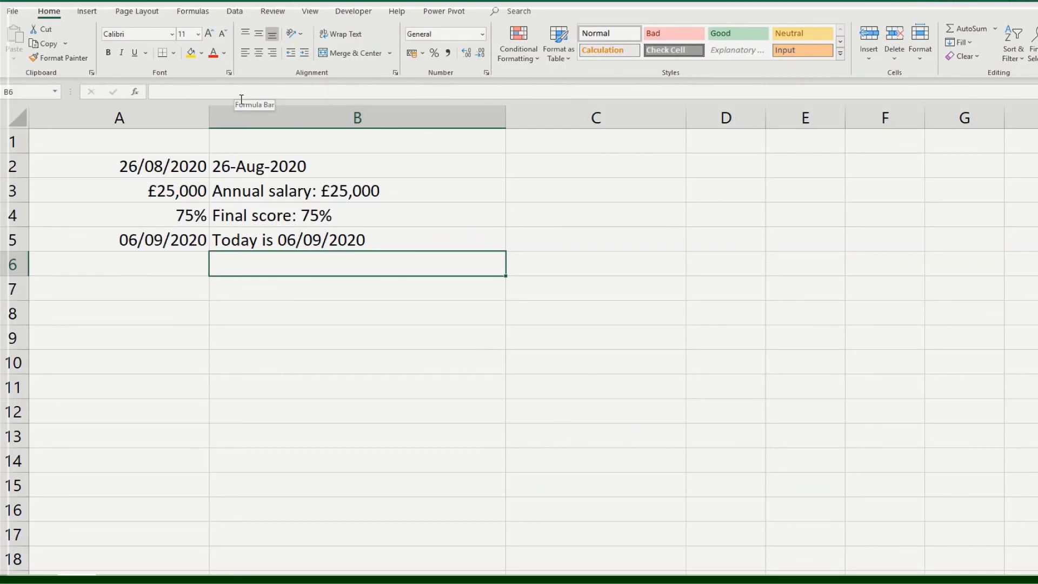
# - Compare the date format codes in the TEXT formulas of B2 and B5
pyautogui.click(295, 234)
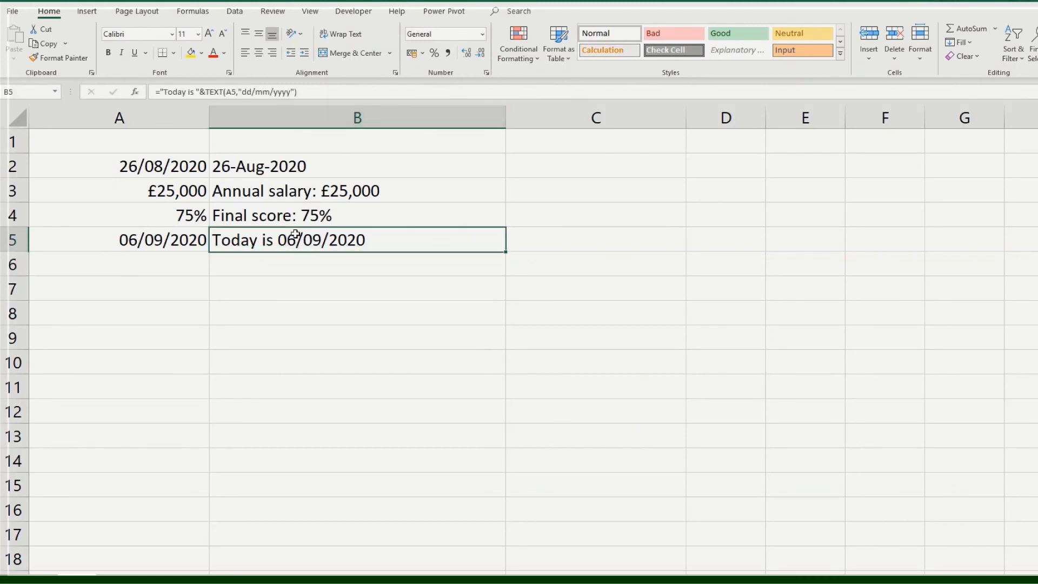
pyautogui.click(265, 162)
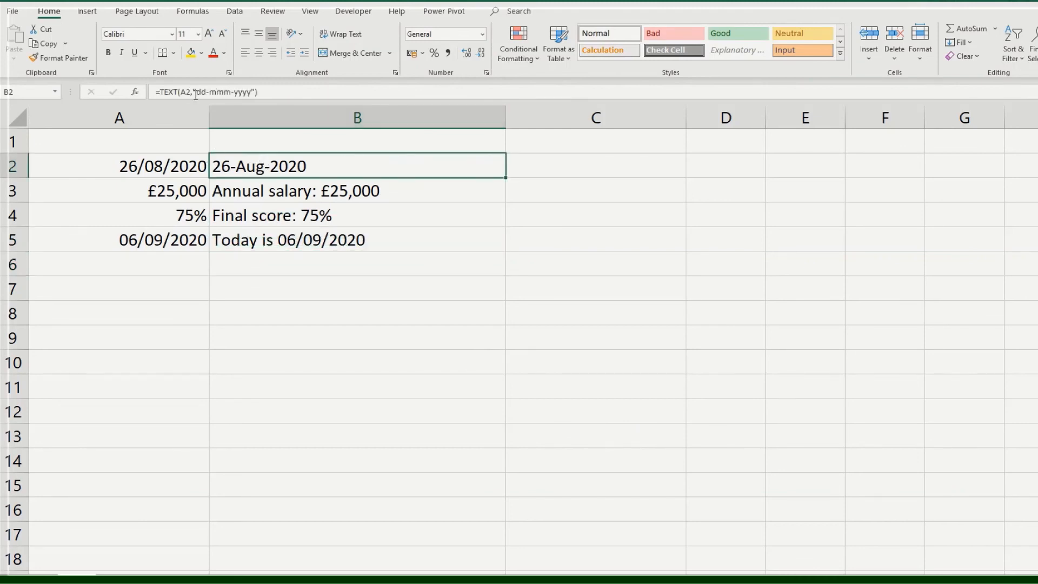
pyautogui.click(262, 241)
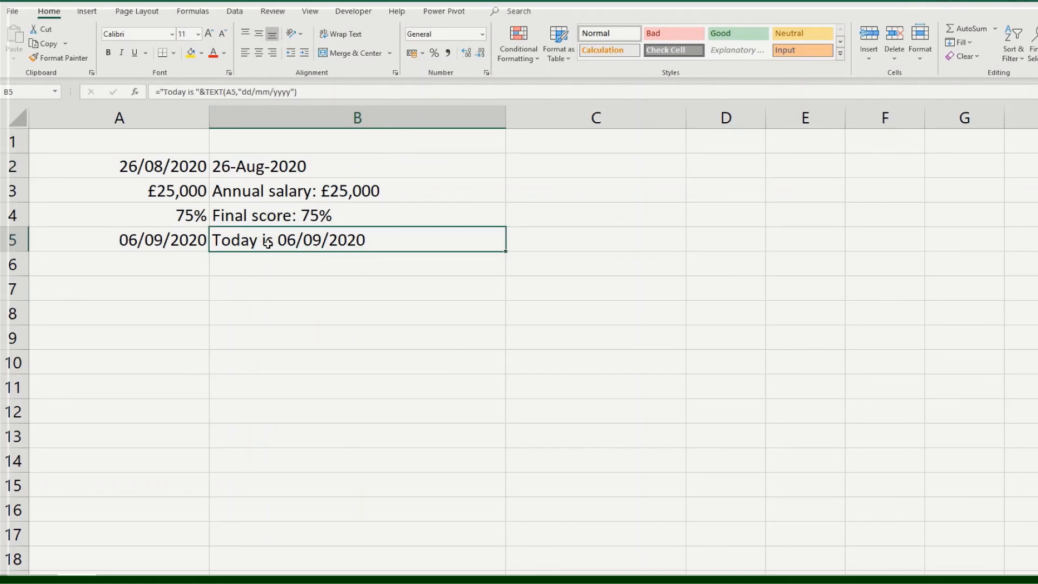